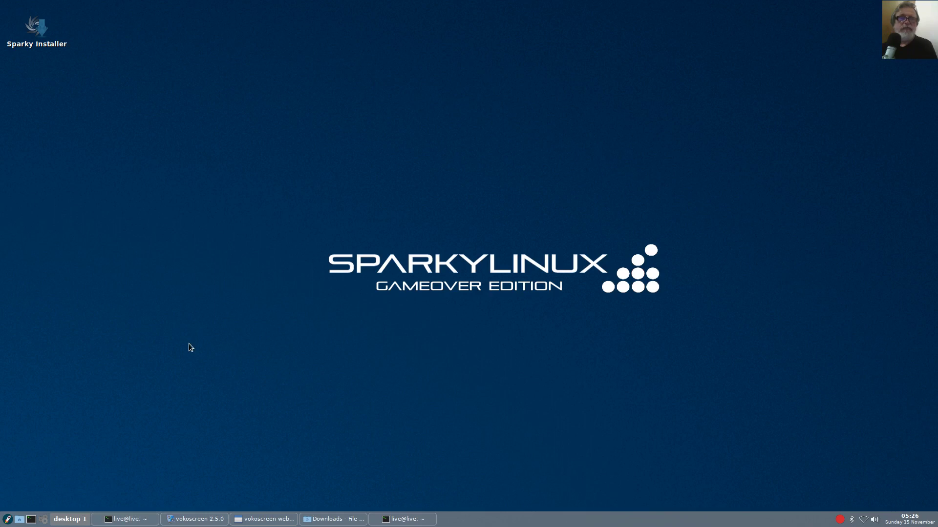
Open the file manager in the home folder and move its window clear of the desktop logo
{"action": "right_click", "coordinate": [215, 27]}
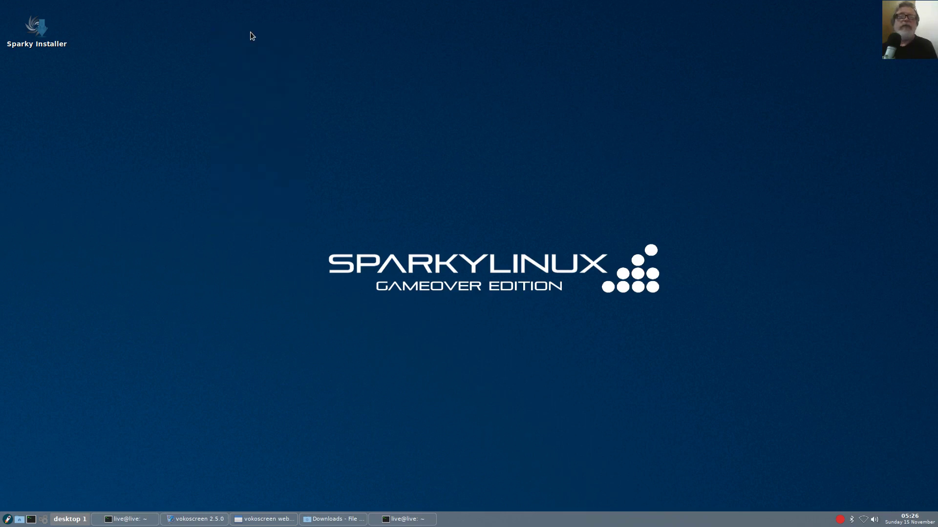
{"action": "left_click", "coordinate": [249, 33]}
{"action": "left_click_drag", "start_coordinate": [398, 139], "coordinate": [340, 74]}
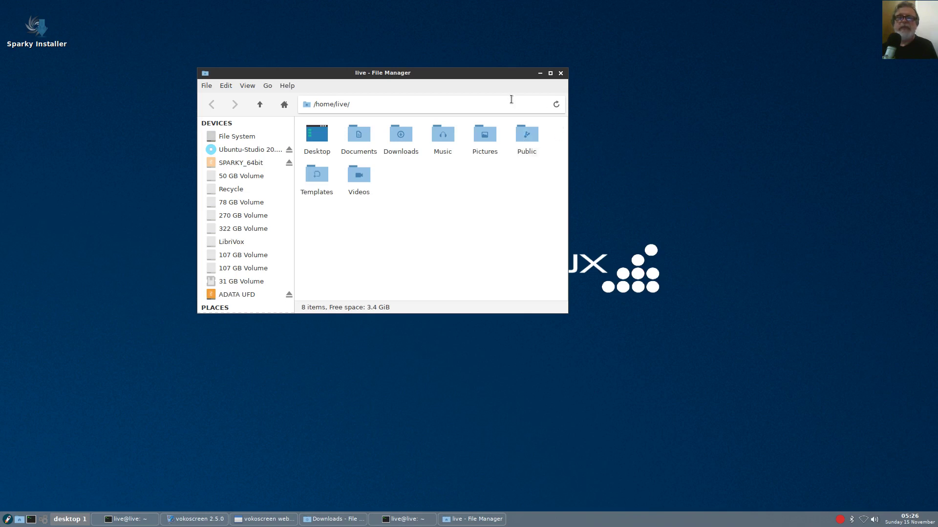
{"action": "left_click_drag", "start_coordinate": [486, 76], "coordinate": [404, 6]}
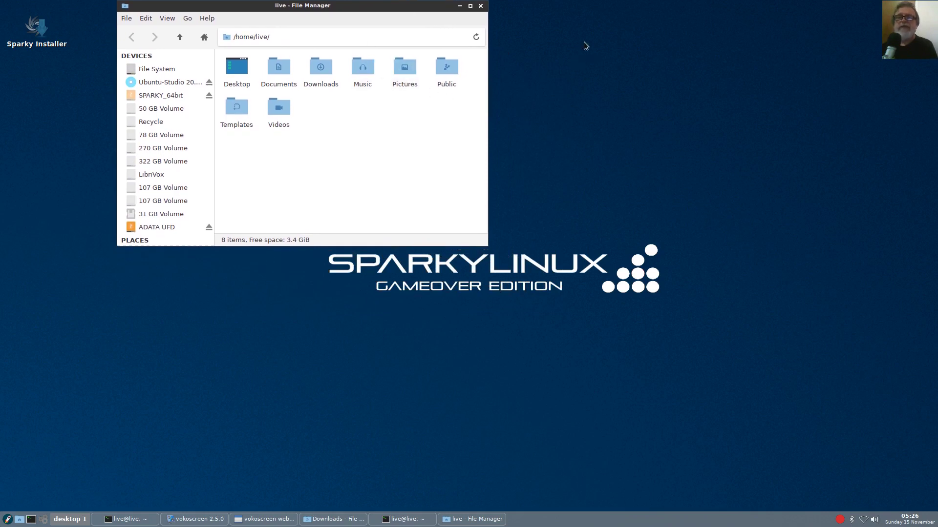
Look through the installed games, launch AisleRiot Solitaire to try it, and close it
{"action": "right_click", "coordinate": [552, 43]}
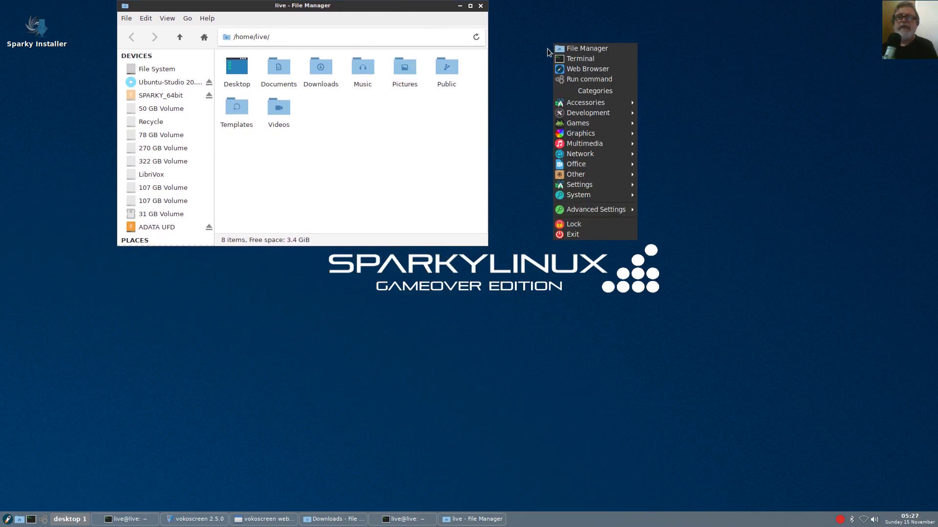
{"action": "mouse_move", "coordinate": [563, 102]}
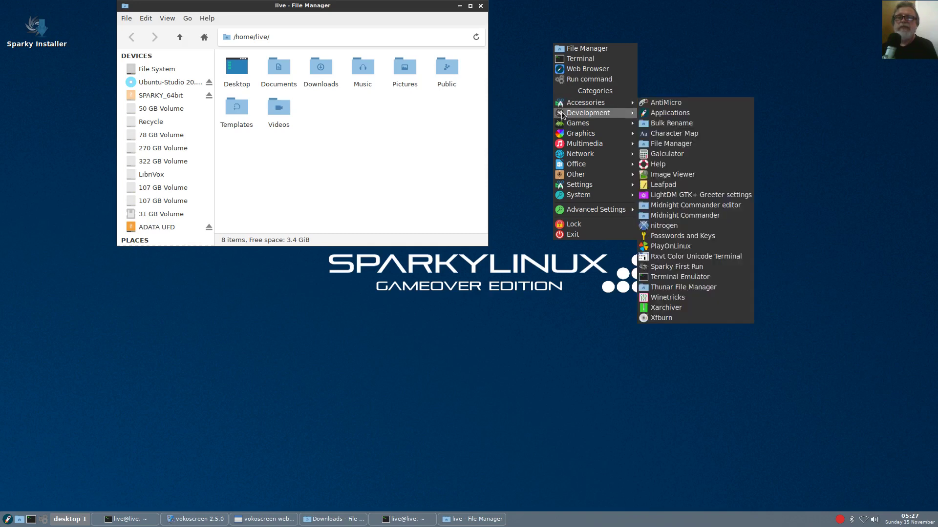
{"action": "mouse_move", "coordinate": [569, 127]}
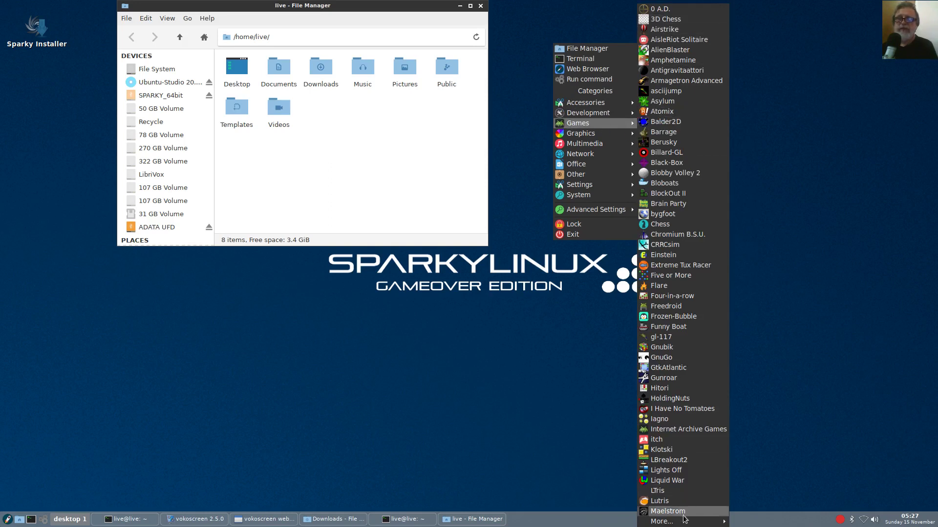
{"action": "mouse_move", "coordinate": [705, 525]}
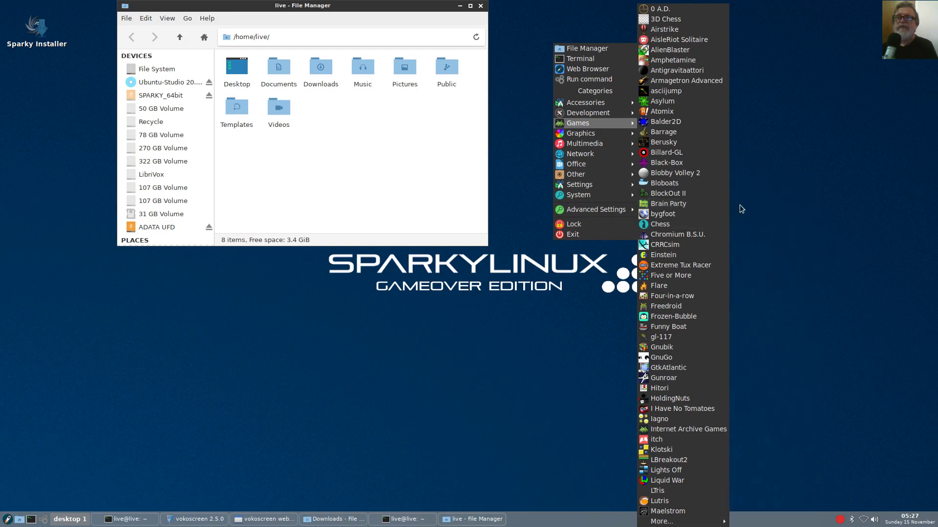
{"action": "left_click", "coordinate": [668, 40]}
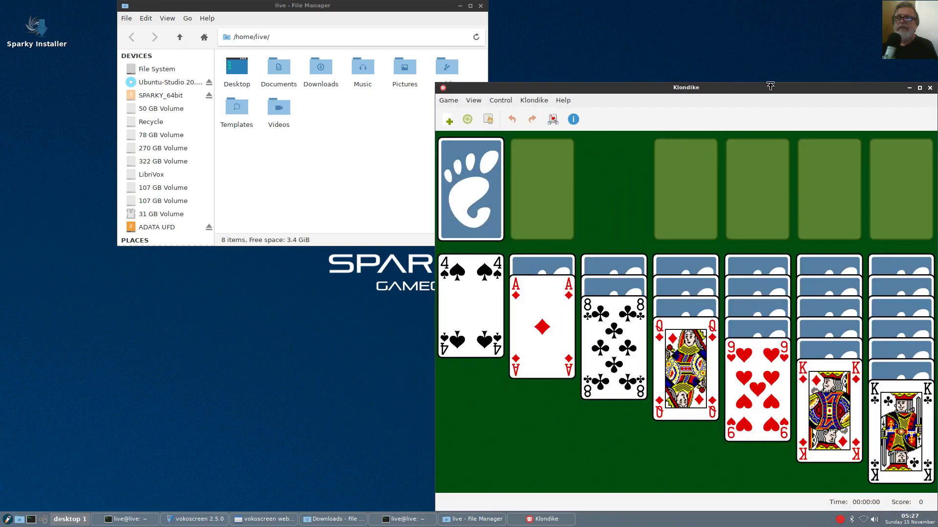
{"action": "left_click_drag", "start_coordinate": [772, 86], "coordinate": [745, 87]}
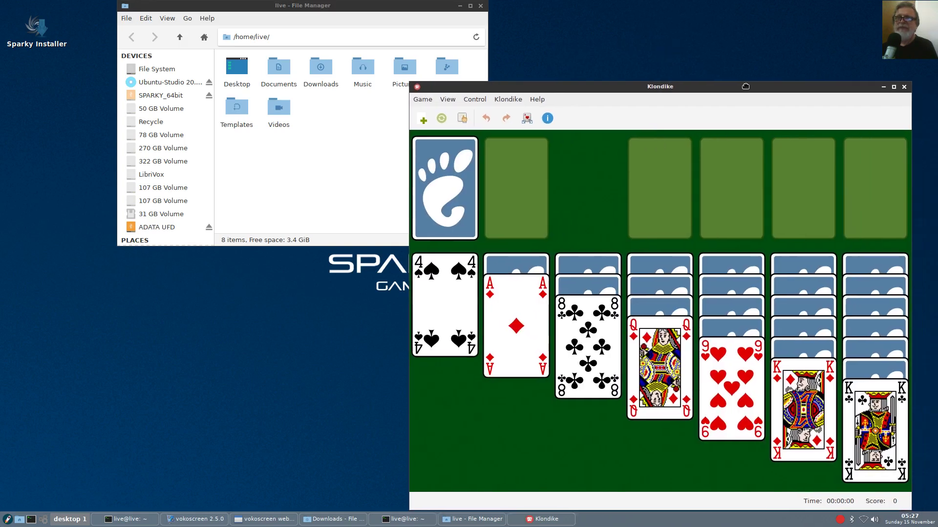
{"action": "left_click", "coordinate": [903, 88]}
Examine the full list of installed games, including the overflow entries, and the applications in the Graphics and Office categories
{"action": "right_click", "coordinate": [546, 22]}
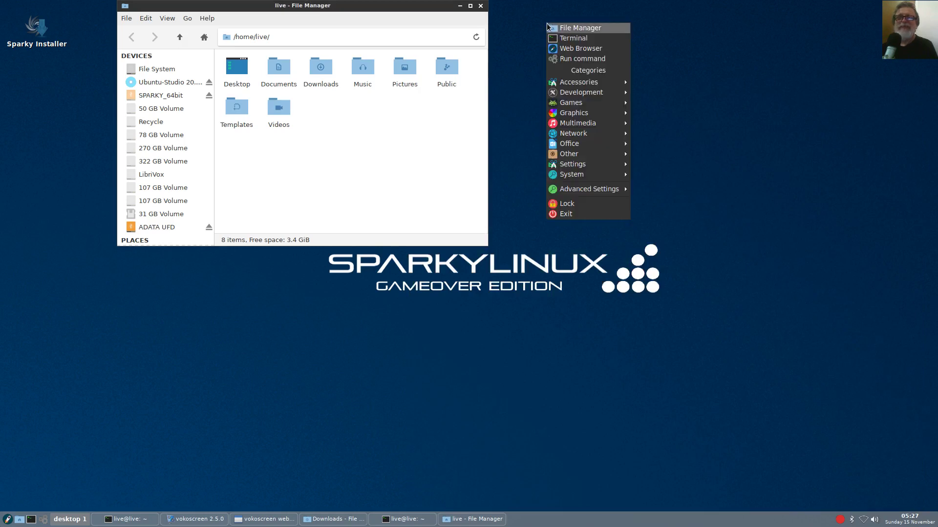
{"action": "mouse_move", "coordinate": [570, 85]}
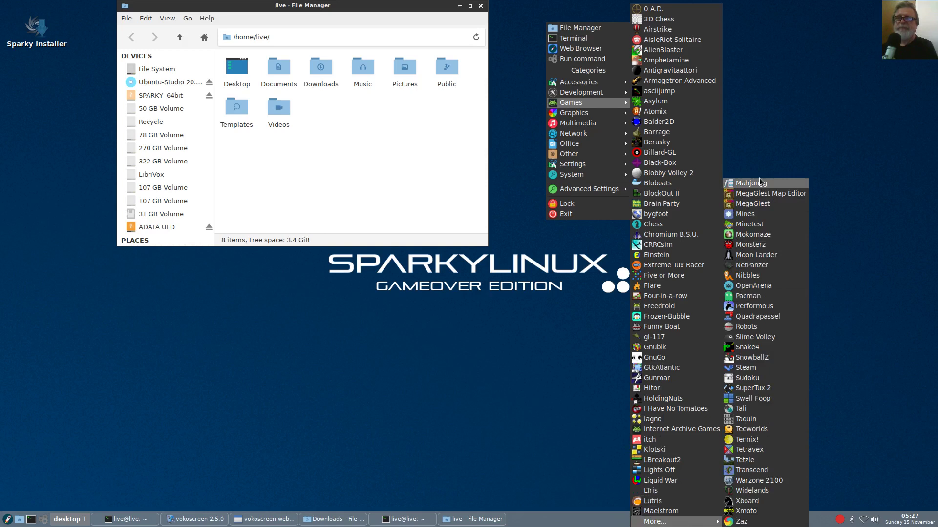
{"action": "left_click", "coordinate": [495, 334]}
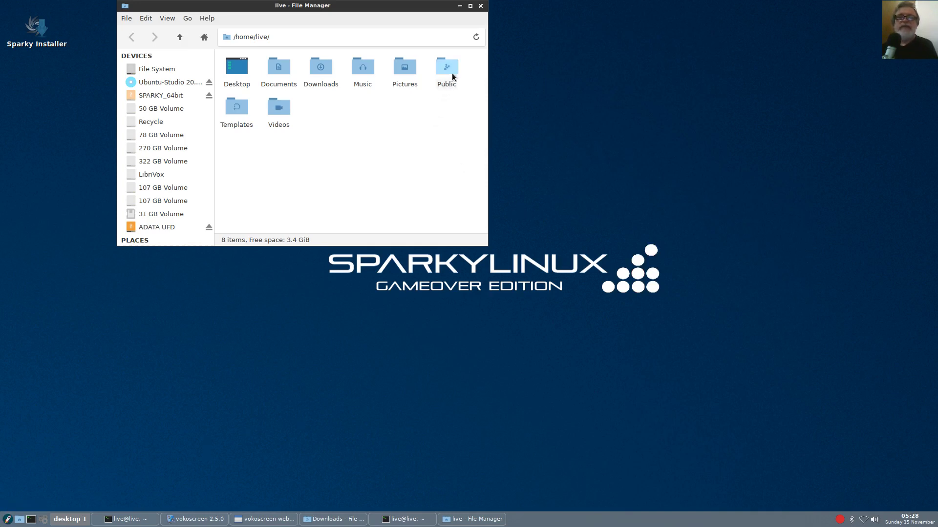
{"action": "right_click", "coordinate": [572, 22]}
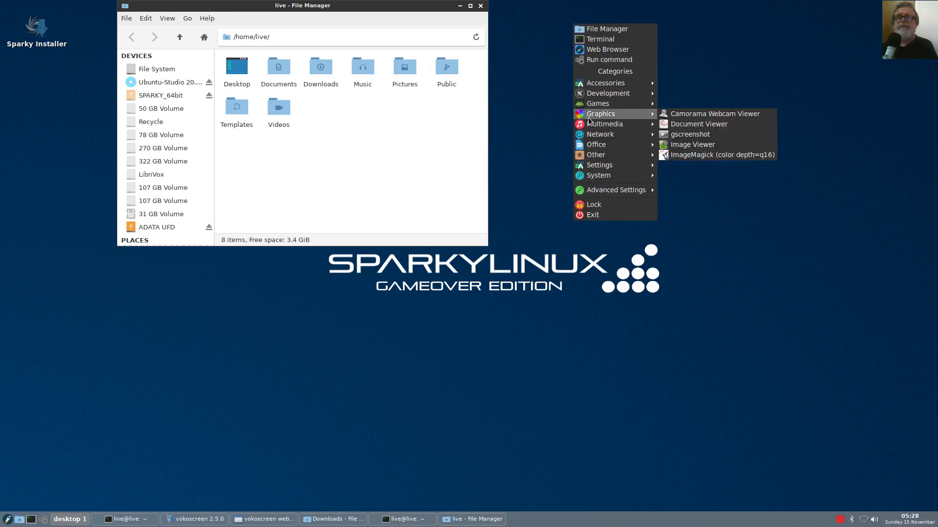
{"action": "mouse_move", "coordinate": [597, 145]}
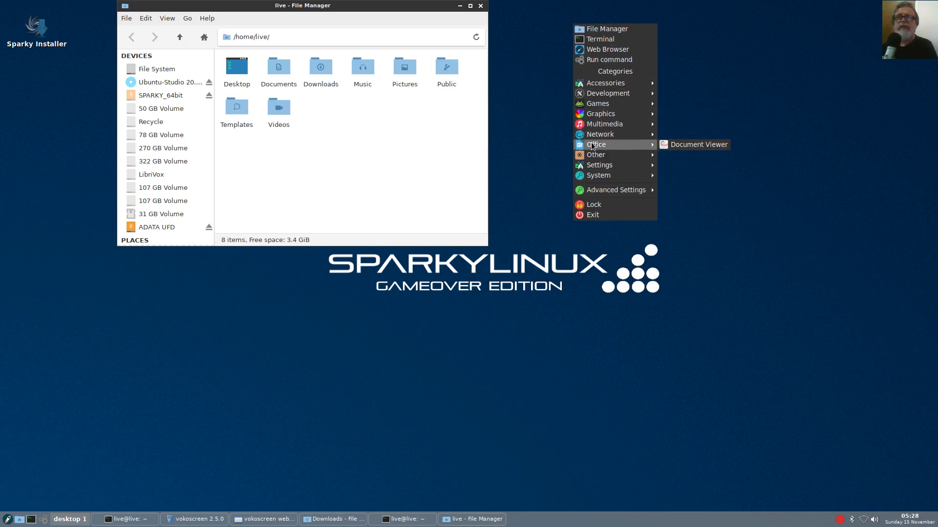
{"action": "left_click", "coordinate": [682, 145]}
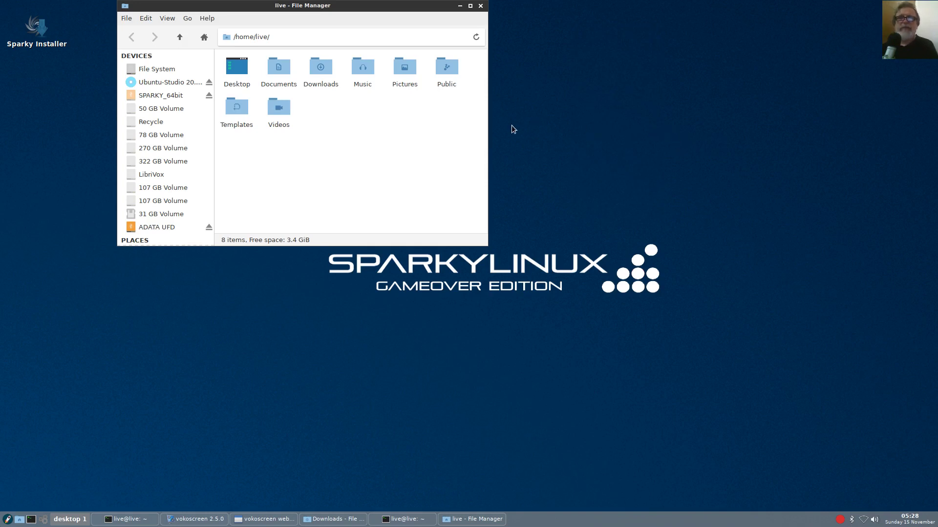
Reposition the file manager window and open the Downloads folder to view its AppImage files
{"action": "left_click_drag", "start_coordinate": [369, 7], "coordinate": [308, 13]}
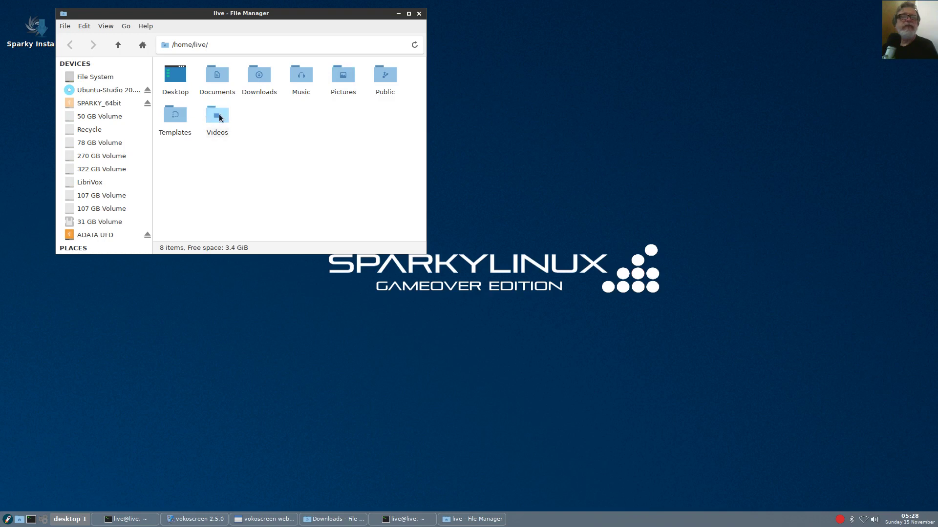
{"action": "left_click", "coordinate": [259, 79]}
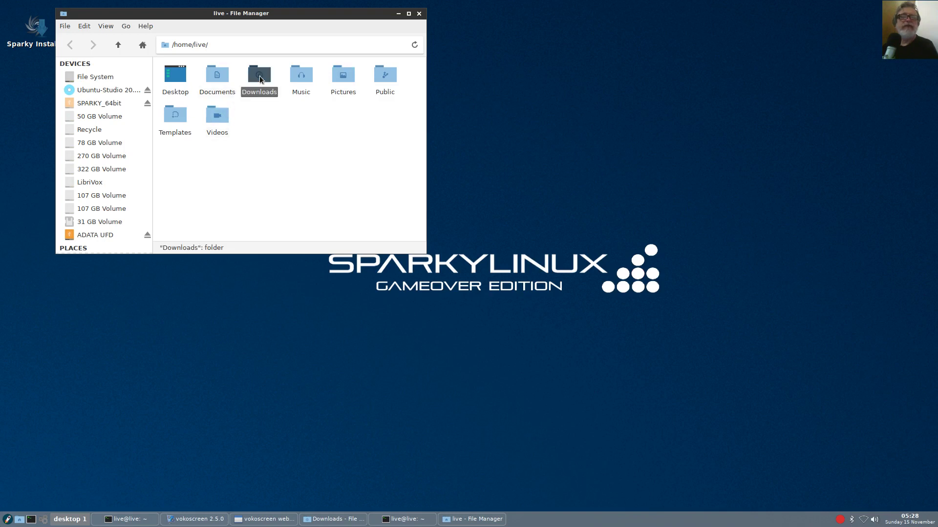
{"action": "double_click", "coordinate": [260, 80]}
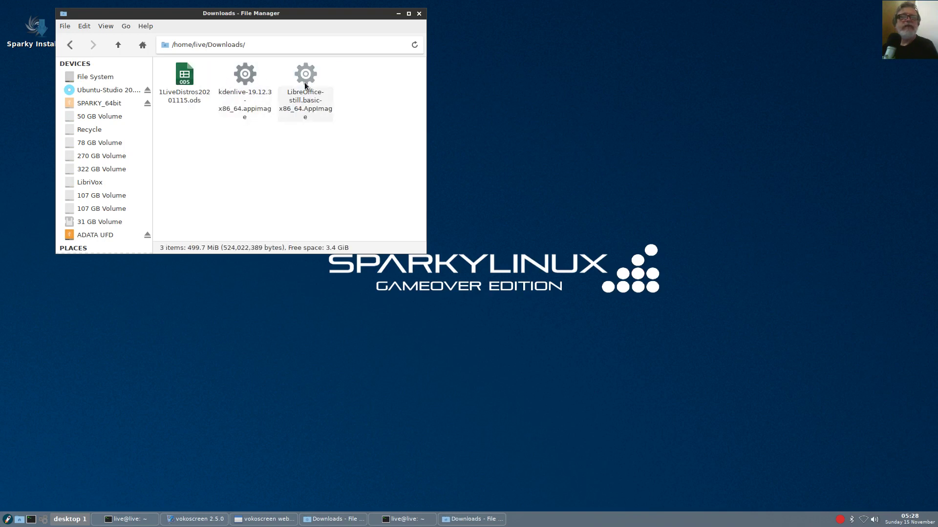
{"action": "left_click_drag", "start_coordinate": [313, 136], "coordinate": [312, 114]}
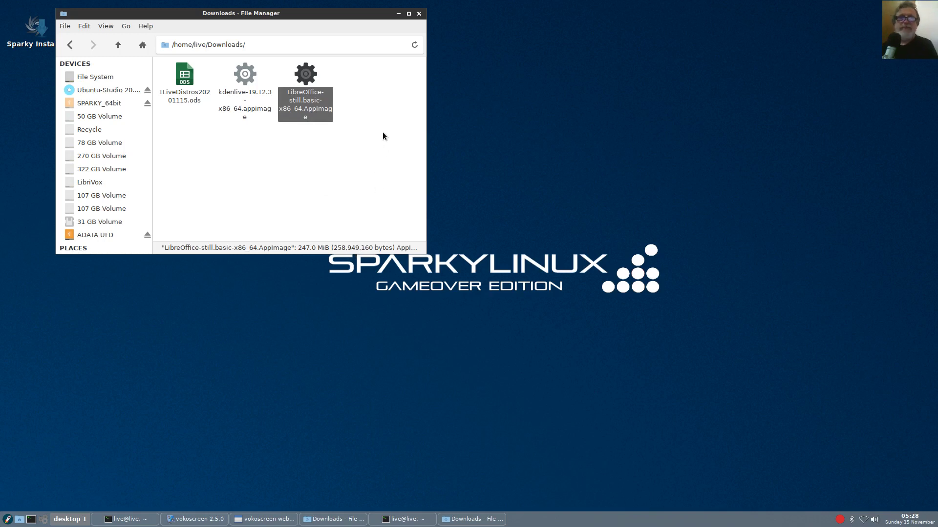
{"action": "left_click", "coordinate": [298, 207]}
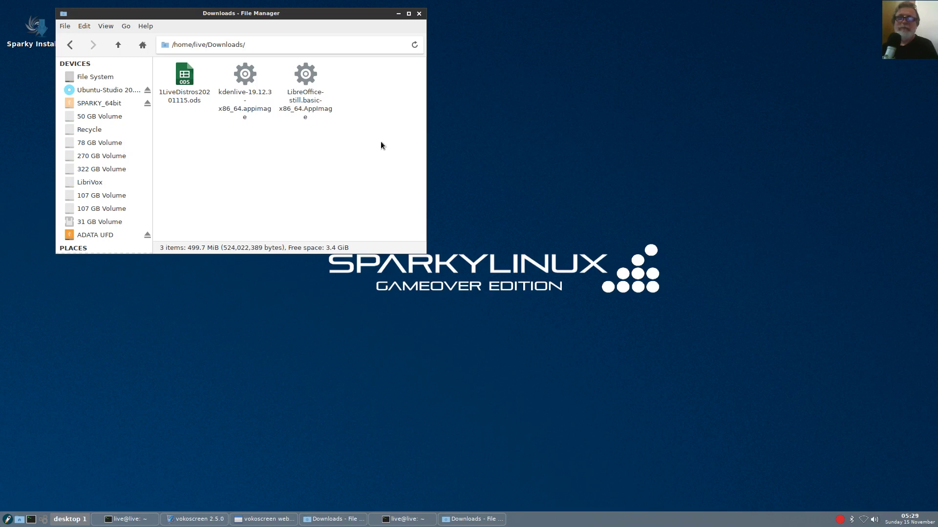
Allow LibreOffice-still.basic-x86_64.AppImage to run as a program in its permission properties
{"action": "right_click", "coordinate": [304, 76]}
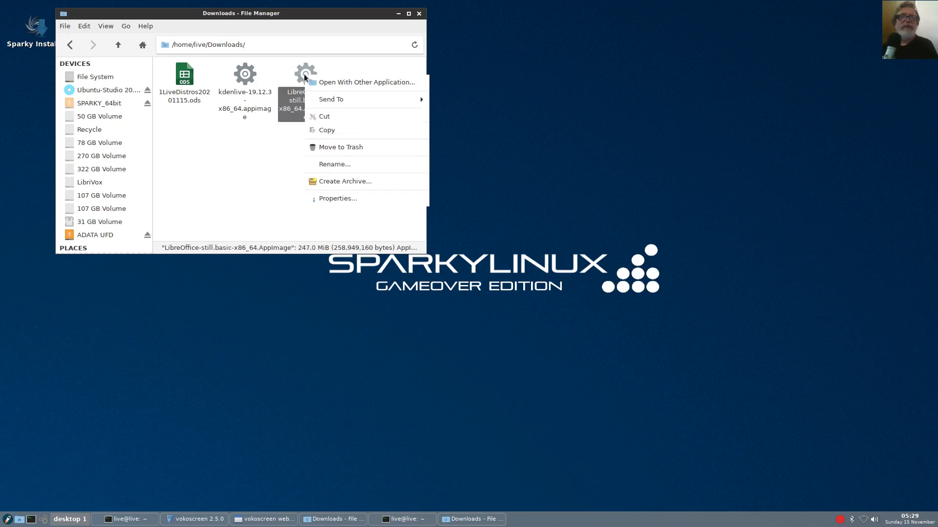
{"action": "left_click", "coordinate": [338, 197]}
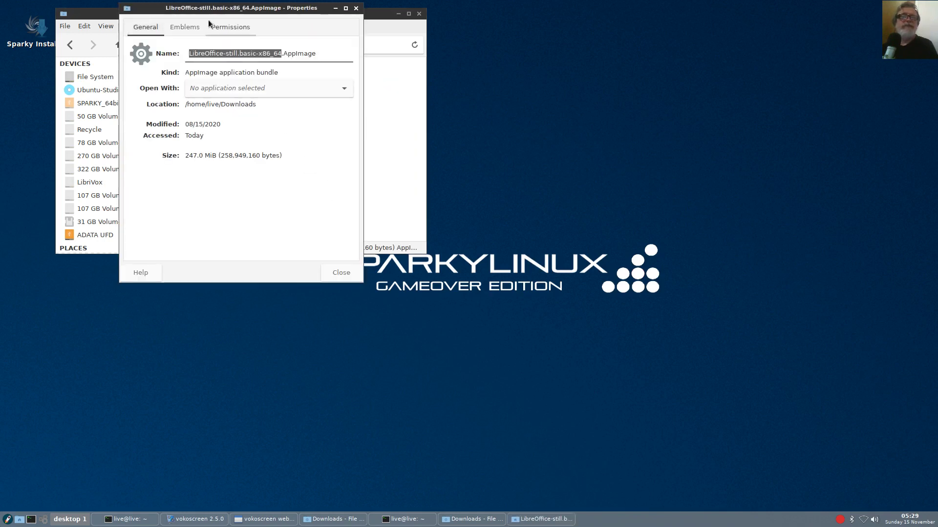
{"action": "left_click_drag", "start_coordinate": [220, 8], "coordinate": [592, 20]}
{"action": "left_click", "coordinate": [603, 40]}
{"action": "left_click", "coordinate": [548, 164]}
{"action": "left_click", "coordinate": [708, 285]}
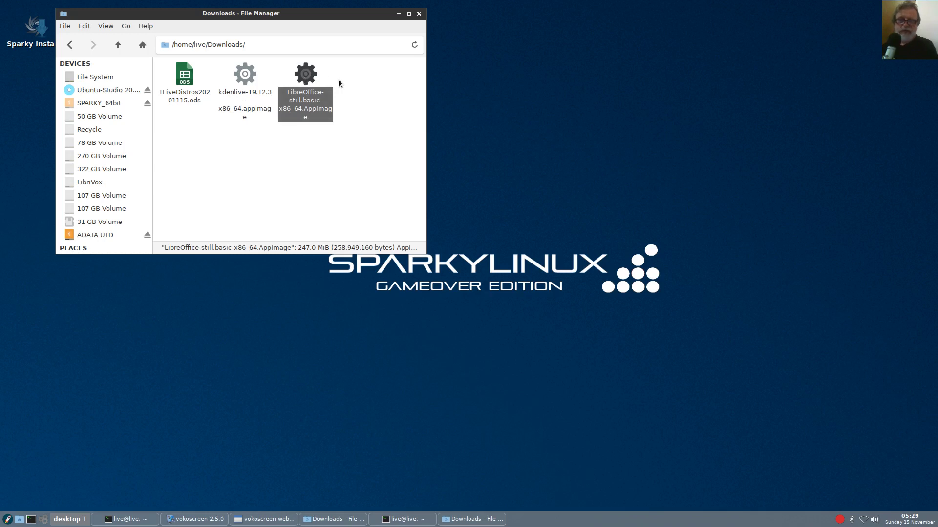
Launch LibreOffice from its AppImage, open 1LiveDistros20201115.ods in it, and dismiss the tip of the day and release notes notice
{"action": "double_click", "coordinate": [309, 78]}
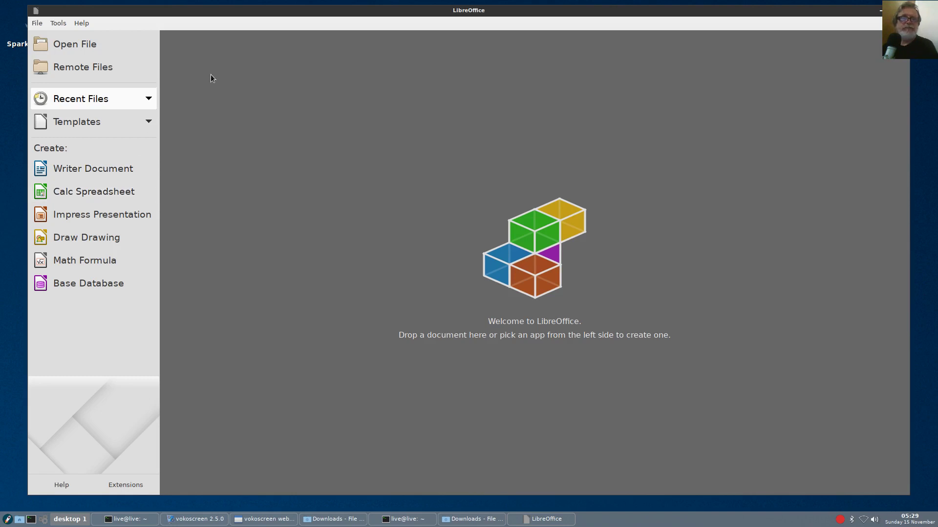
{"action": "left_click", "coordinate": [322, 523]}
{"action": "left_click", "coordinate": [331, 290]}
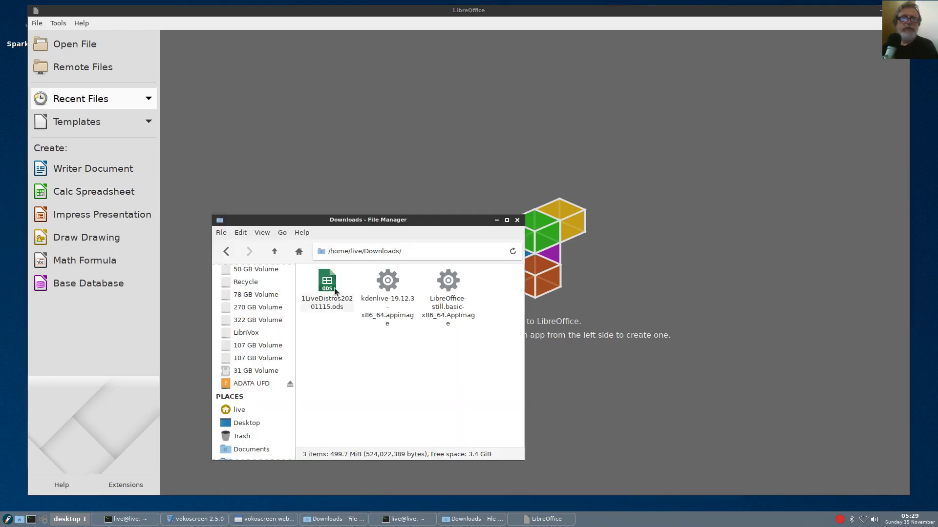
{"action": "left_click_drag", "start_coordinate": [330, 291], "coordinate": [523, 170]}
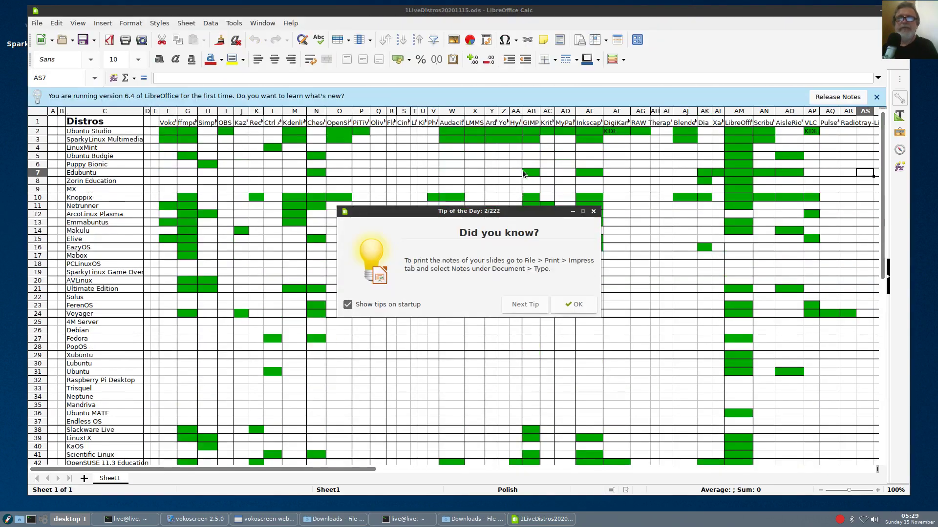
{"action": "left_click", "coordinate": [592, 212]}
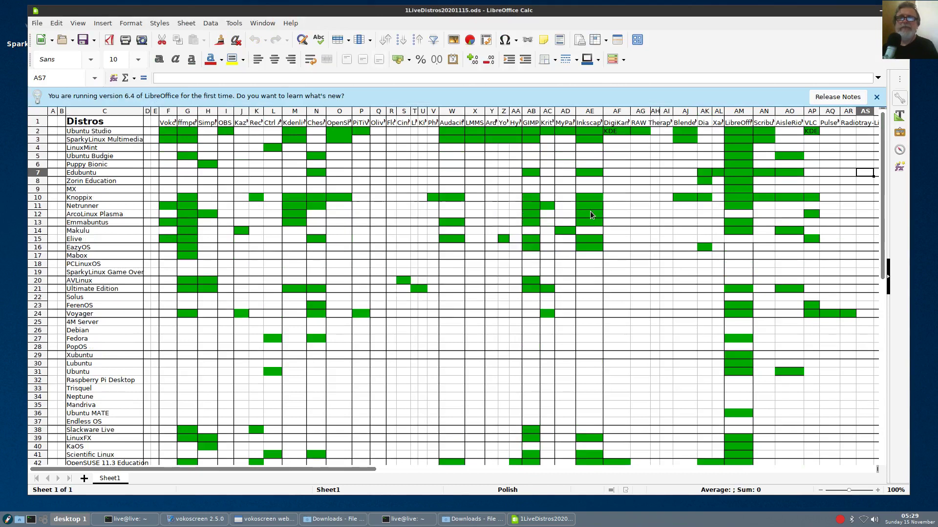
{"action": "left_click", "coordinate": [876, 97]}
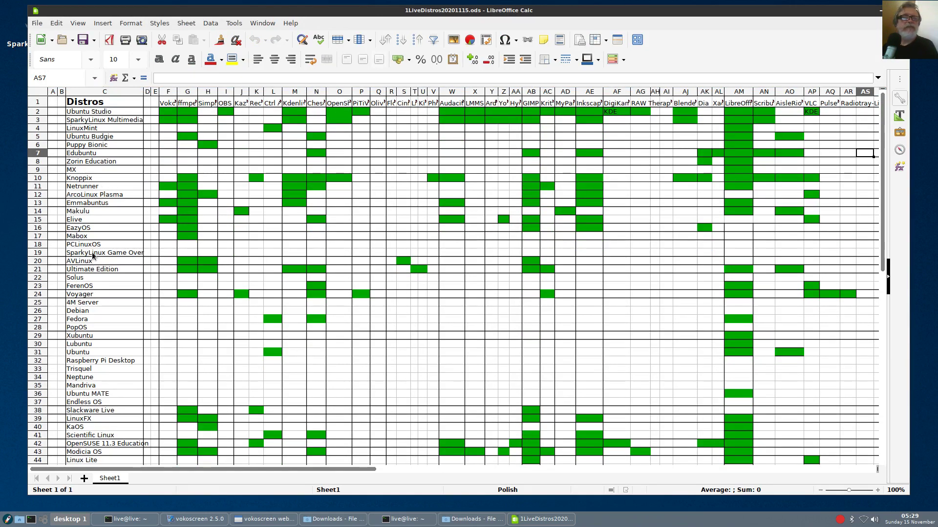
Copy the green marker cell G17 and paste it into F19 on the SparkyLinux Game Over row
{"action": "left_click", "coordinate": [169, 253]}
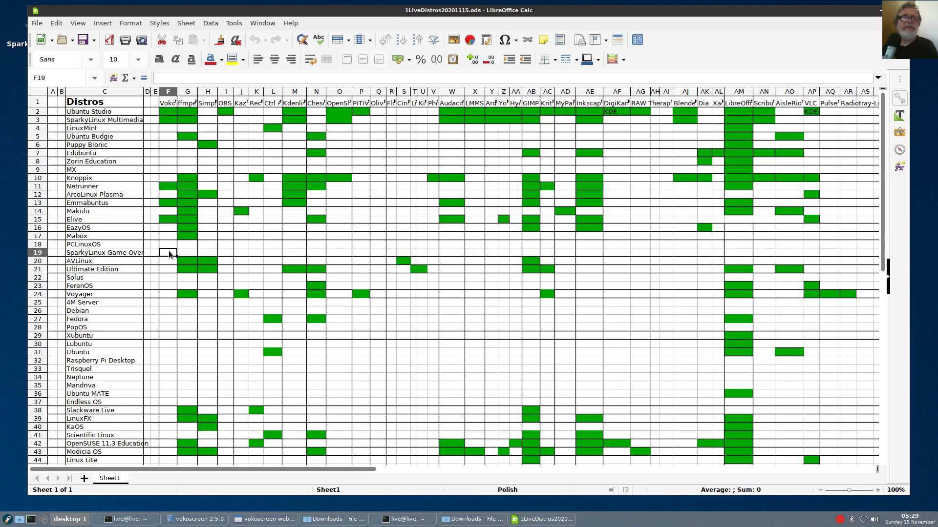
{"action": "right_click", "coordinate": [185, 235]}
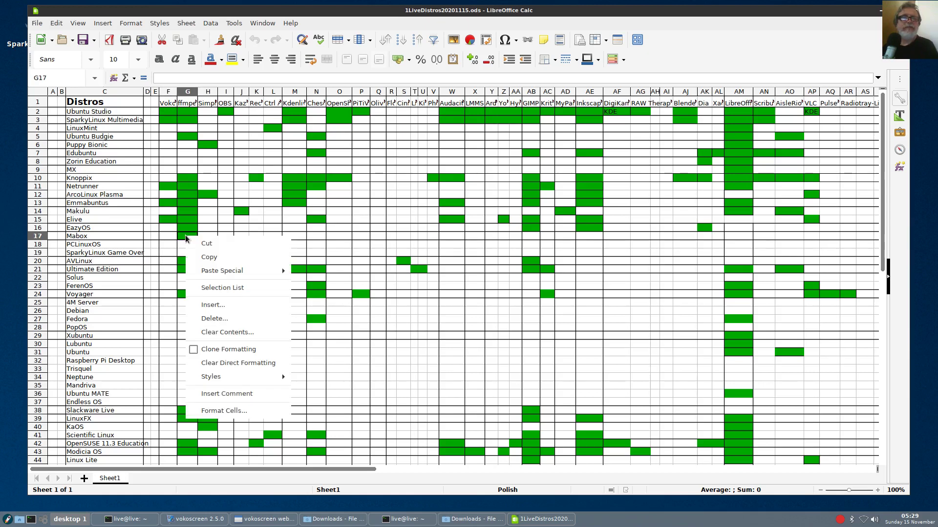
{"action": "left_click", "coordinate": [200, 257]}
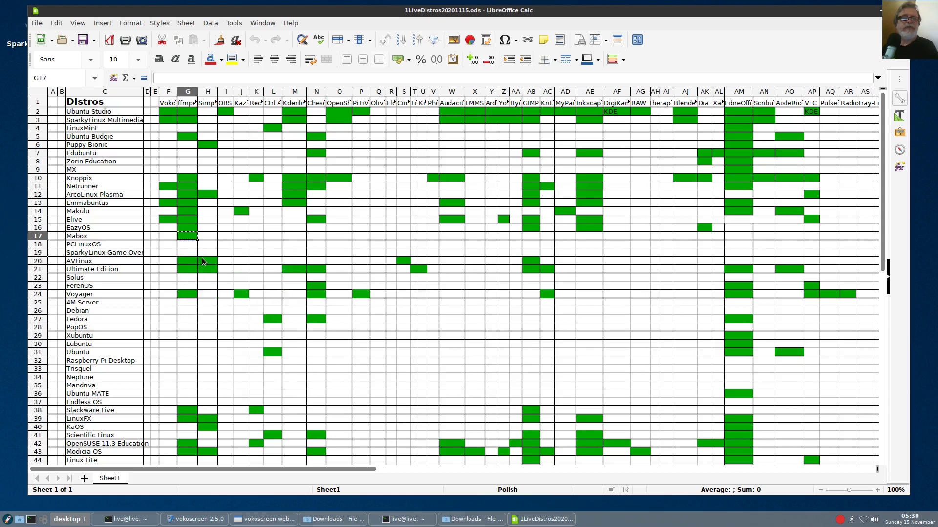
{"action": "left_click", "coordinate": [172, 253]}
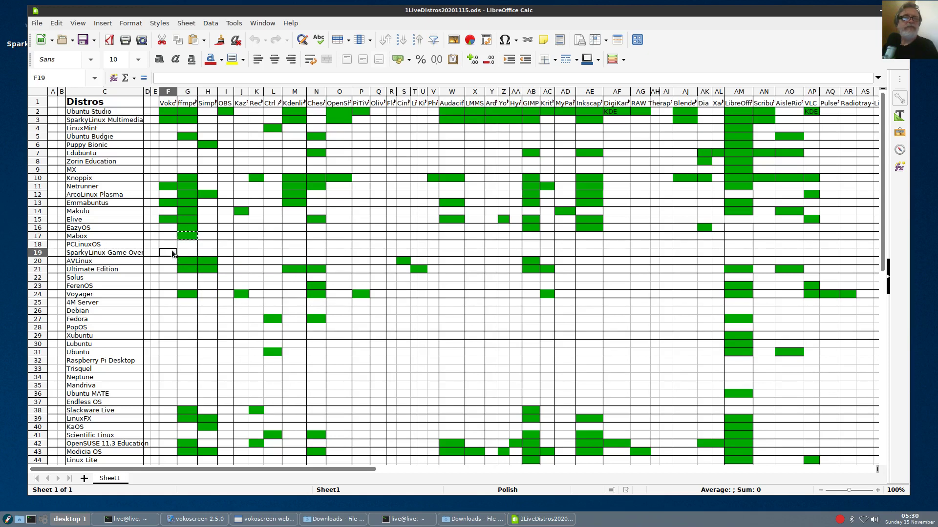
{"action": "right_click", "coordinate": [172, 253]}
{"action": "mouse_move", "coordinate": [199, 296]}
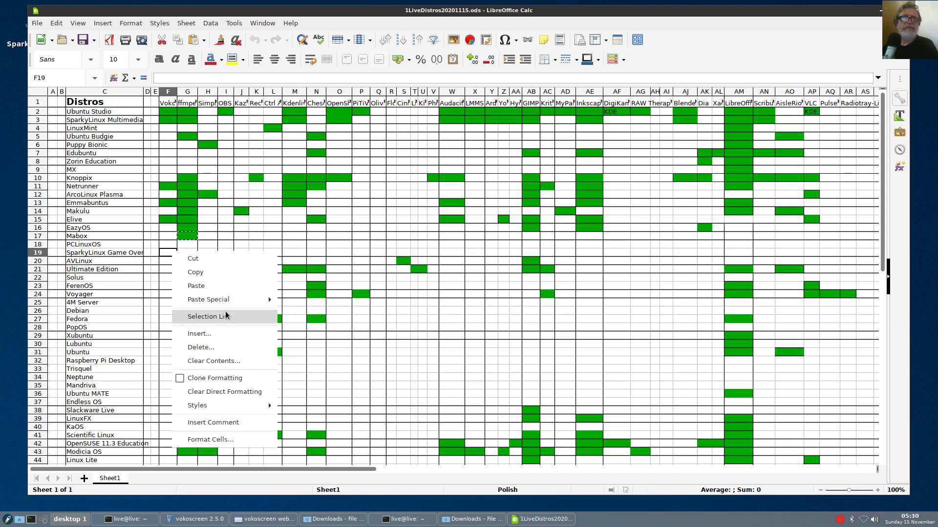
{"action": "left_click", "coordinate": [237, 286]}
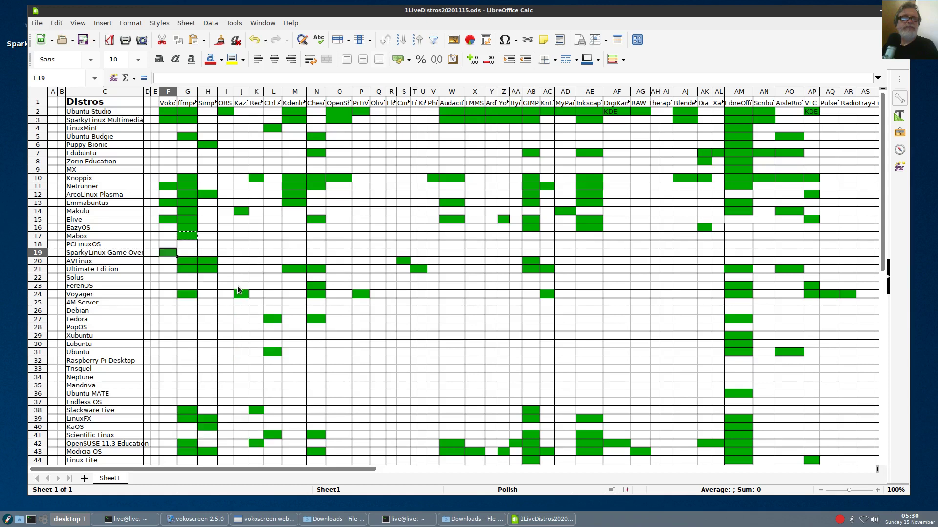
Paste the copied green marker into G19, the ffmpeg column of the SparkyLinux Game Over row
{"action": "left_click", "coordinate": [184, 252]}
{"action": "right_click", "coordinate": [184, 251]}
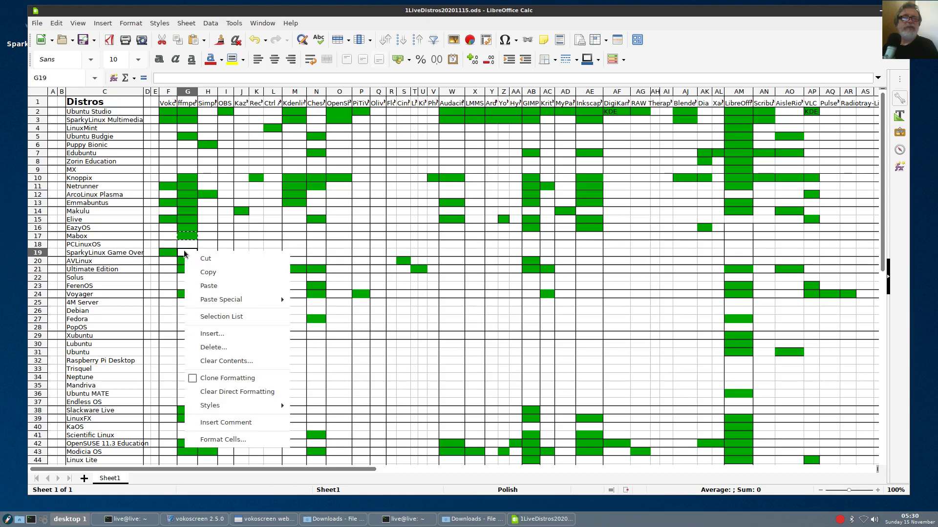
{"action": "left_click", "coordinate": [203, 286]}
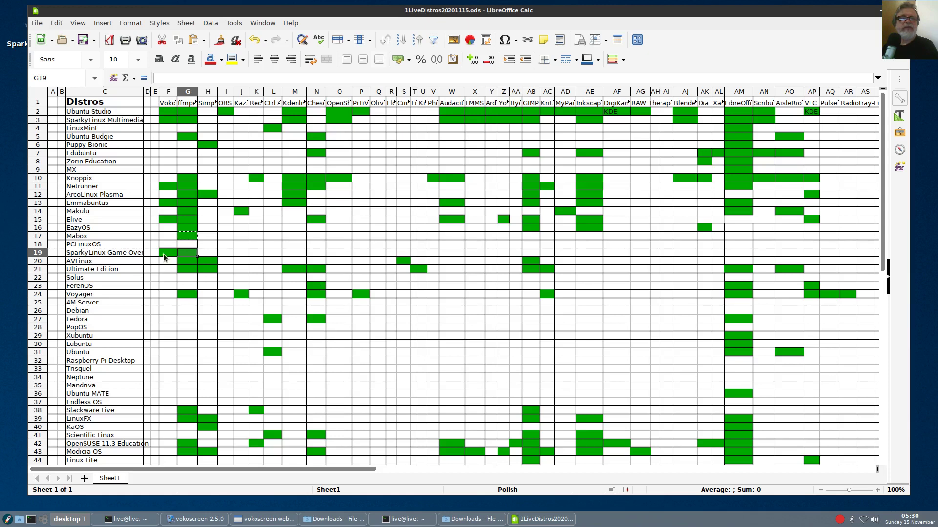
Mark AisleRiot as available for SparkyLinux Game Over by pasting the green marker into AO19
{"action": "left_click", "coordinate": [35, 252]}
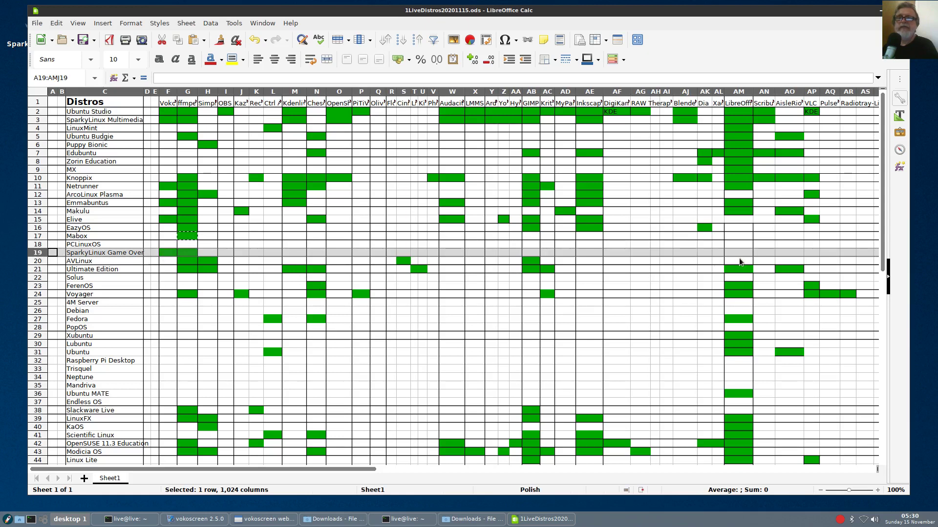
{"action": "left_click", "coordinate": [791, 259]}
{"action": "left_click", "coordinate": [783, 254]}
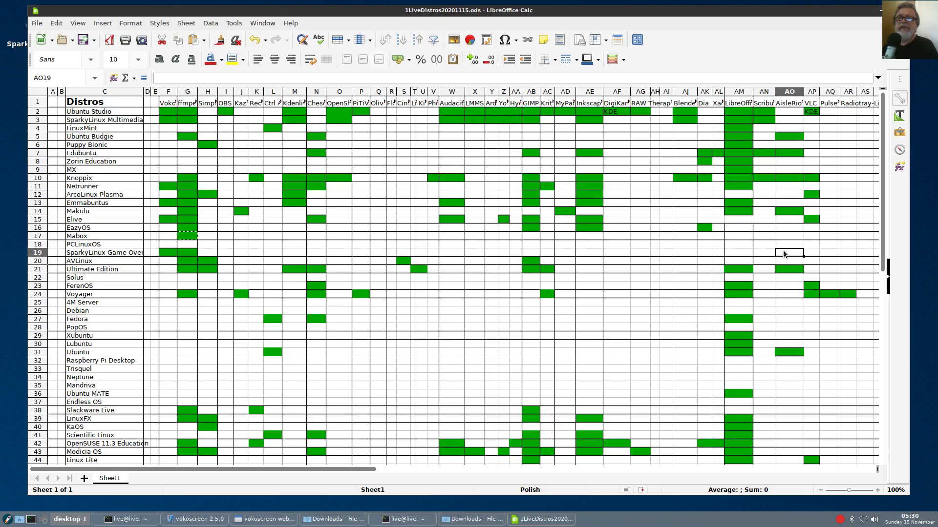
{"action": "right_click", "coordinate": [784, 254]}
{"action": "left_click", "coordinate": [823, 286]}
Check which programs the desktop's Accessories, Games and Multimedia categories offer against the remaining spreadsheet columns
{"action": "left_click_drag", "start_coordinate": [332, 468], "coordinate": [394, 471]}
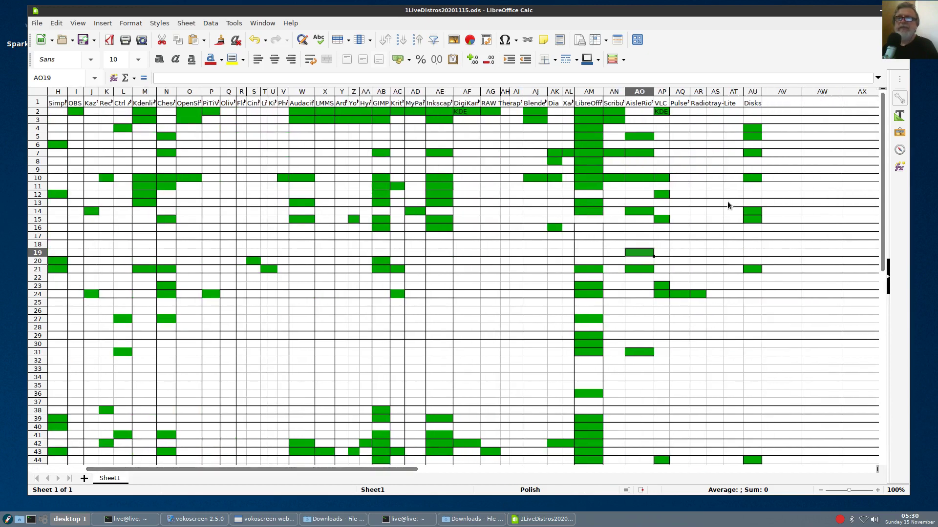
{"action": "right_click", "coordinate": [595, 5]}
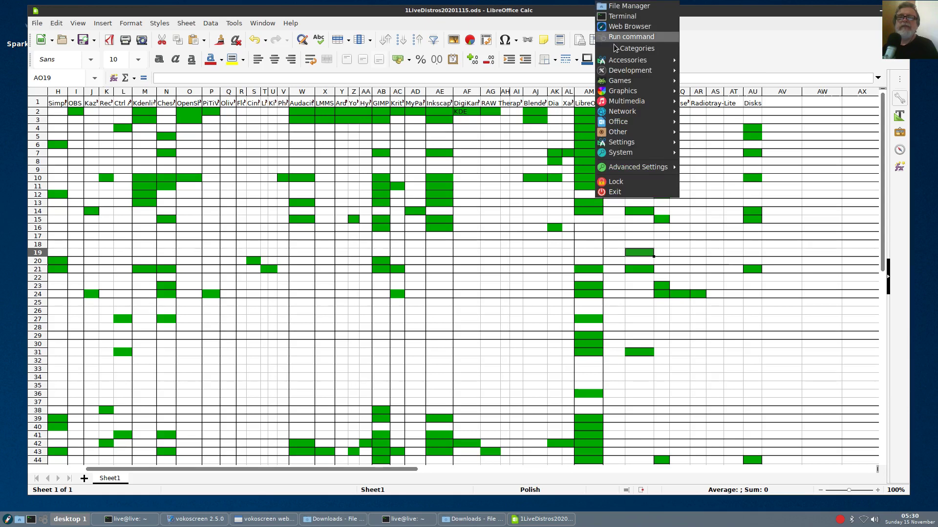
{"action": "mouse_move", "coordinate": [615, 64]}
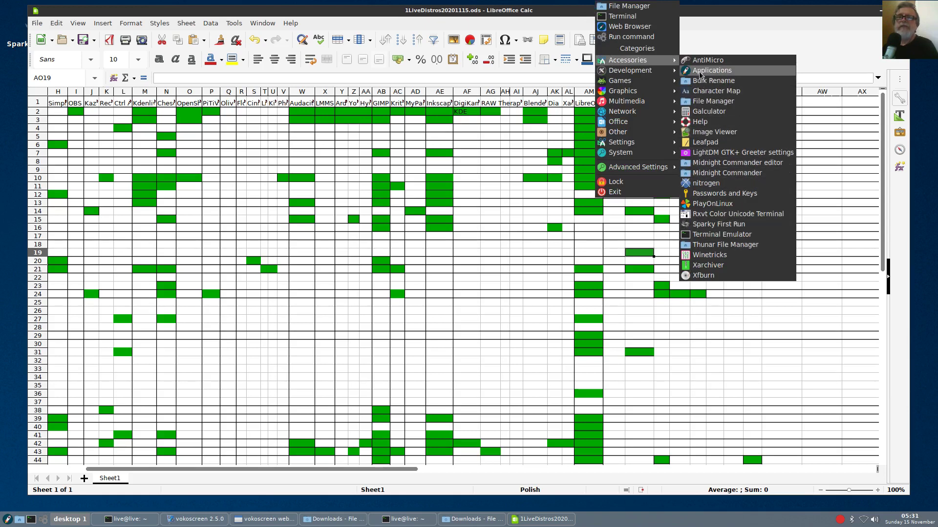
{"action": "mouse_move", "coordinate": [664, 72]}
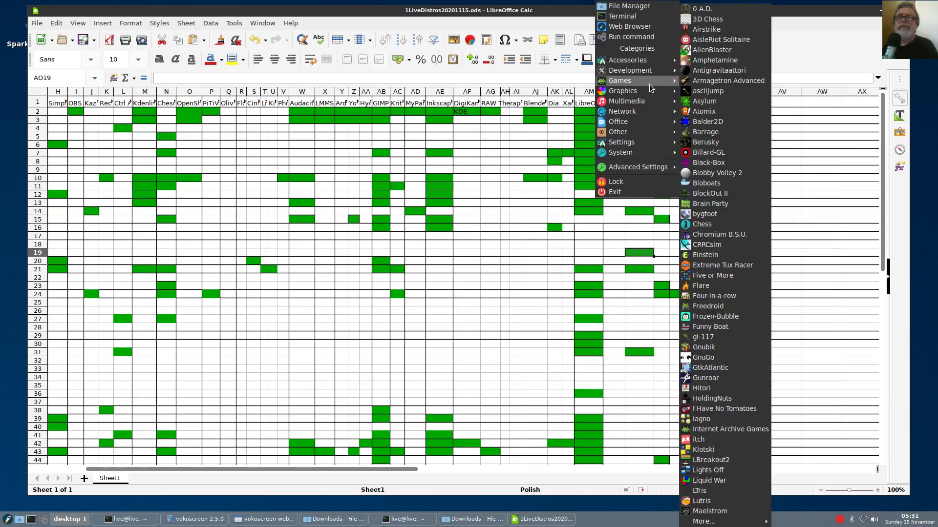
{"action": "mouse_move", "coordinate": [645, 93]}
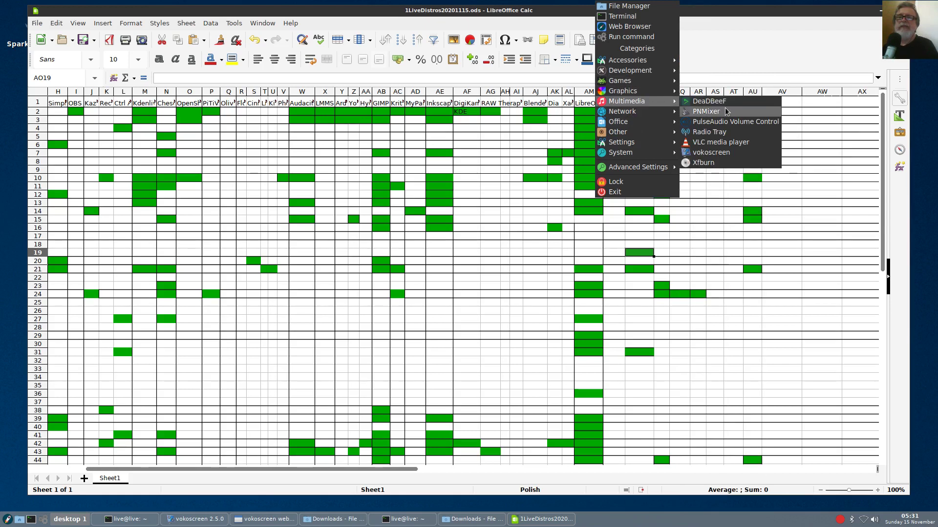
{"action": "left_click", "coordinate": [716, 17]}
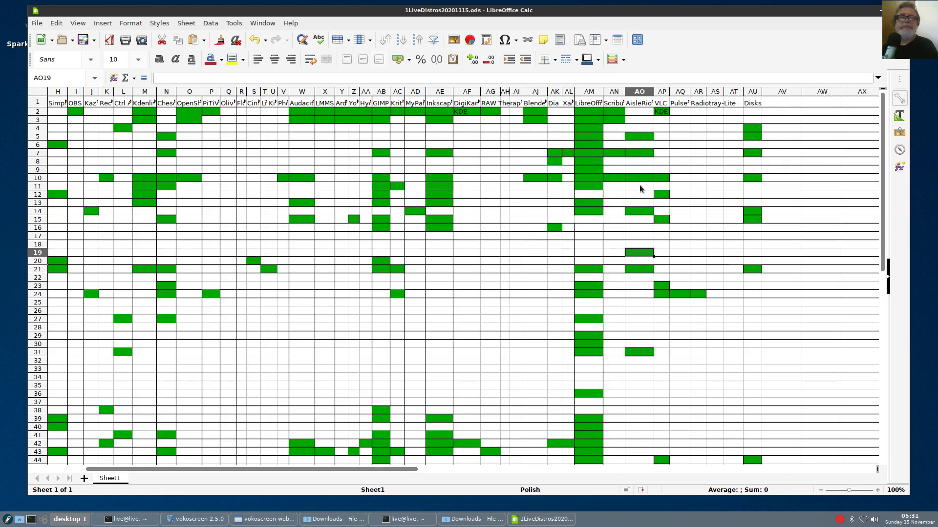
Mark VLC as available for SparkyLinux Game Over by pasting the green marker into AP19
{"action": "left_click", "coordinate": [39, 254]}
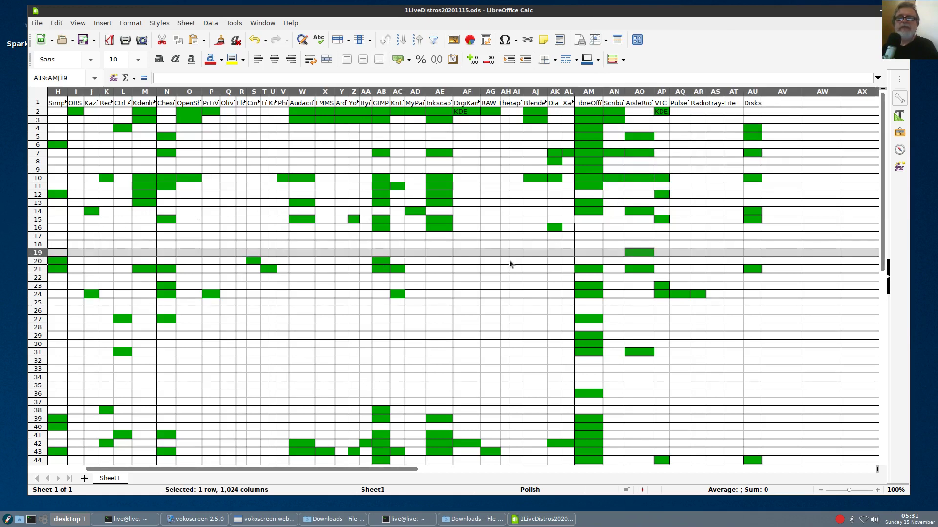
{"action": "left_click", "coordinate": [658, 247]}
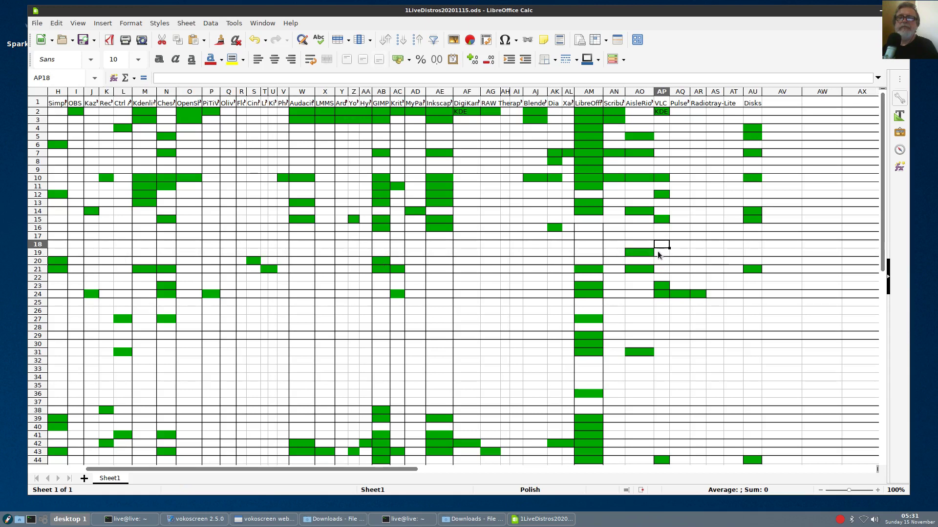
{"action": "right_click", "coordinate": [658, 252]}
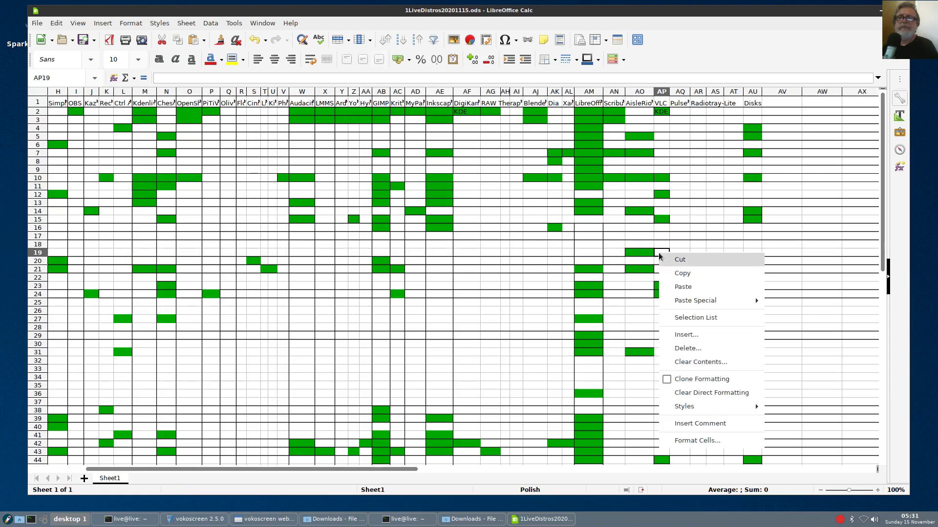
{"action": "left_click", "coordinate": [676, 288]}
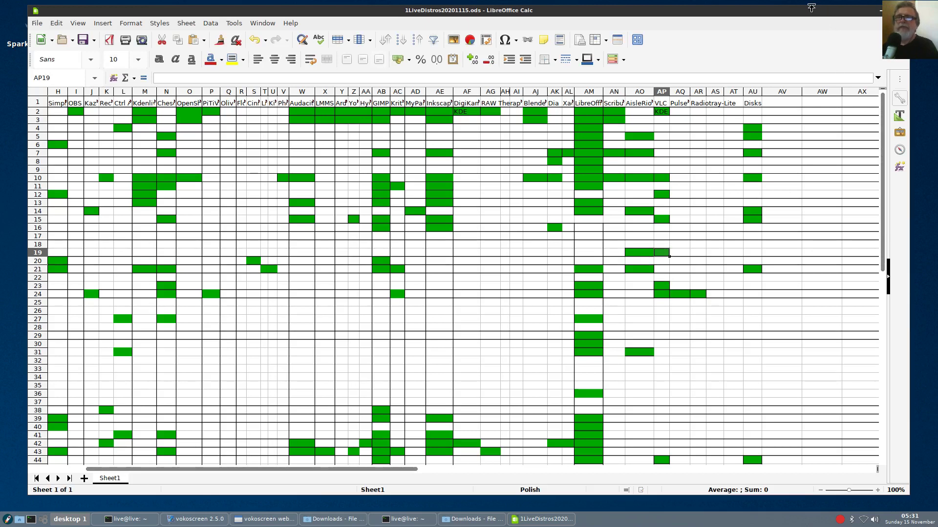
Review the desktop's Network and System application categories, try to open Disk Manager, and dismiss its root password request
{"action": "right_click", "coordinate": [788, 5]}
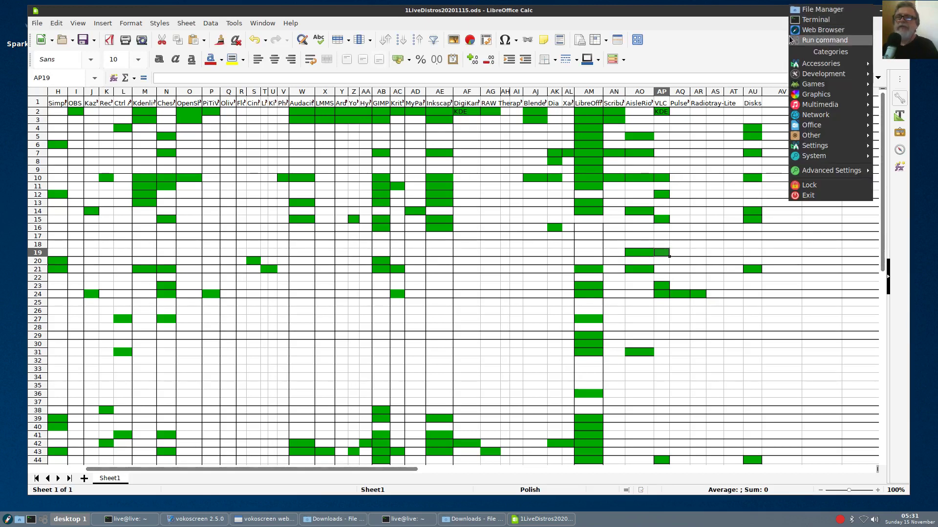
{"action": "mouse_move", "coordinate": [822, 119]}
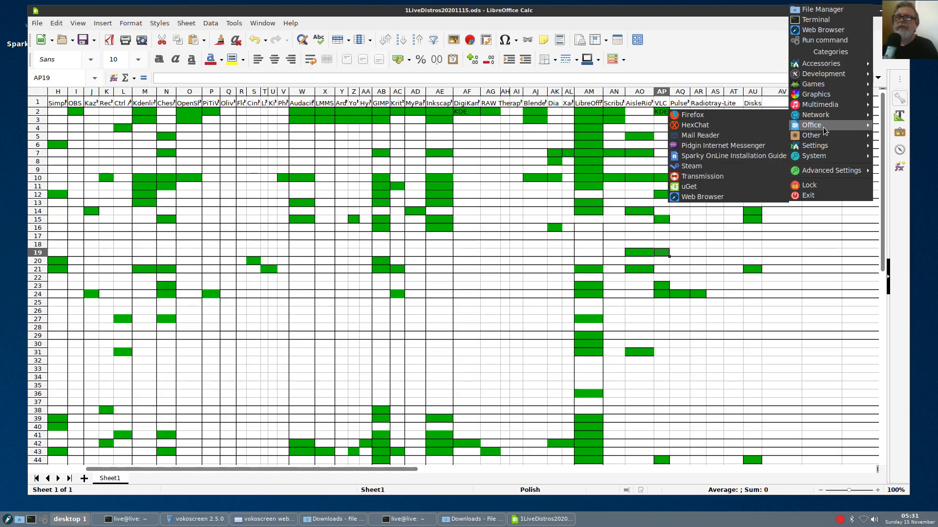
{"action": "mouse_move", "coordinate": [823, 153]}
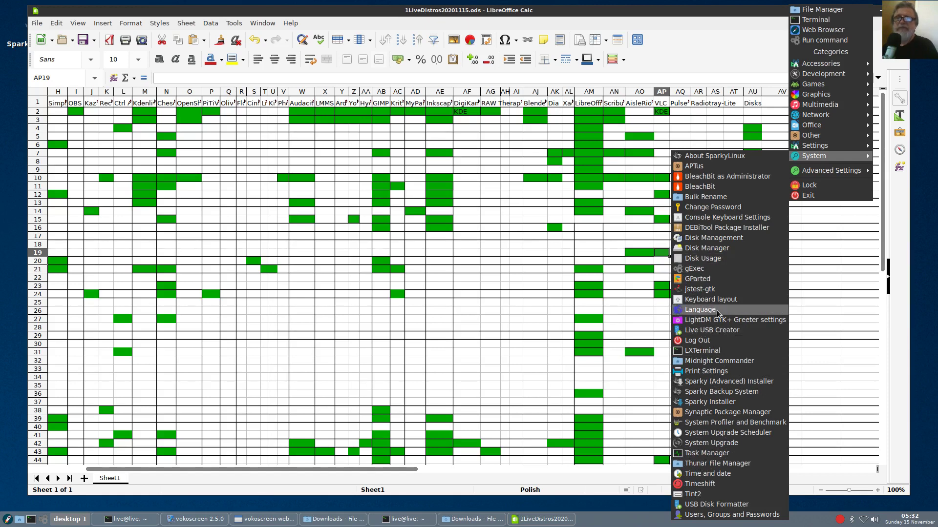
{"action": "left_click", "coordinate": [733, 253]}
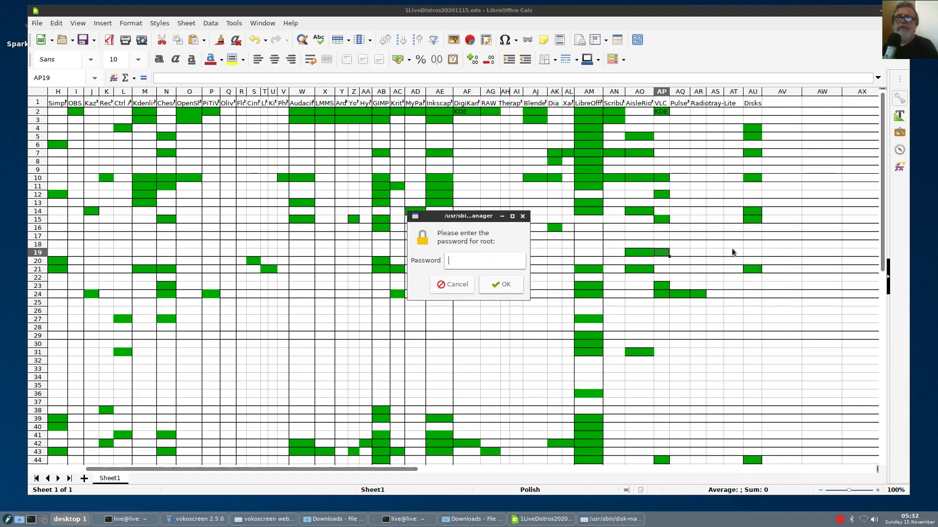
{"action": "left_click", "coordinate": [522, 217]}
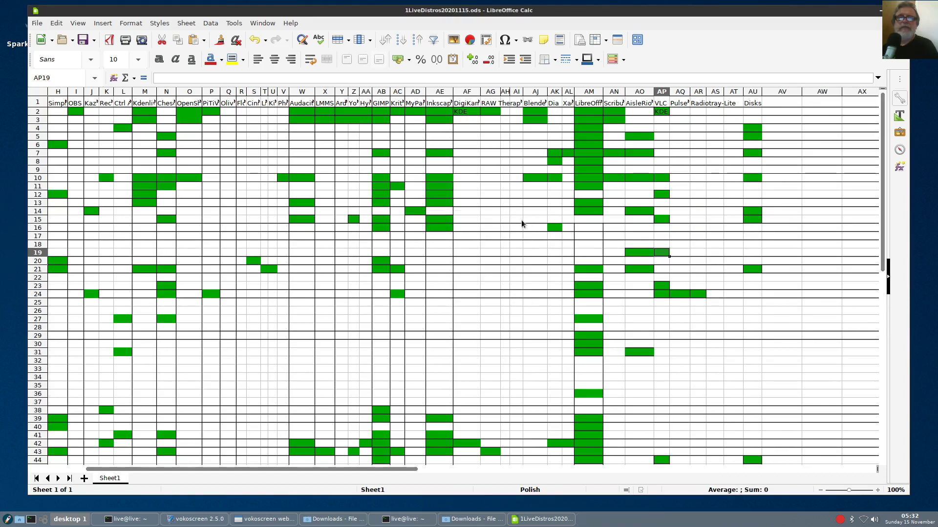
Review the programs in the desktop's Games, Multimedia, Settings and System categories
{"action": "right_click", "coordinate": [912, 183]}
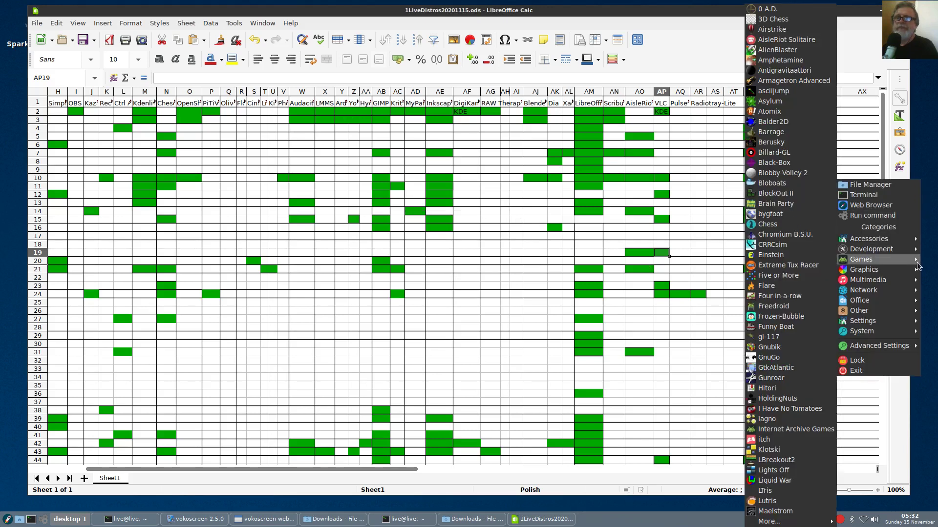
{"action": "mouse_move", "coordinate": [897, 282]}
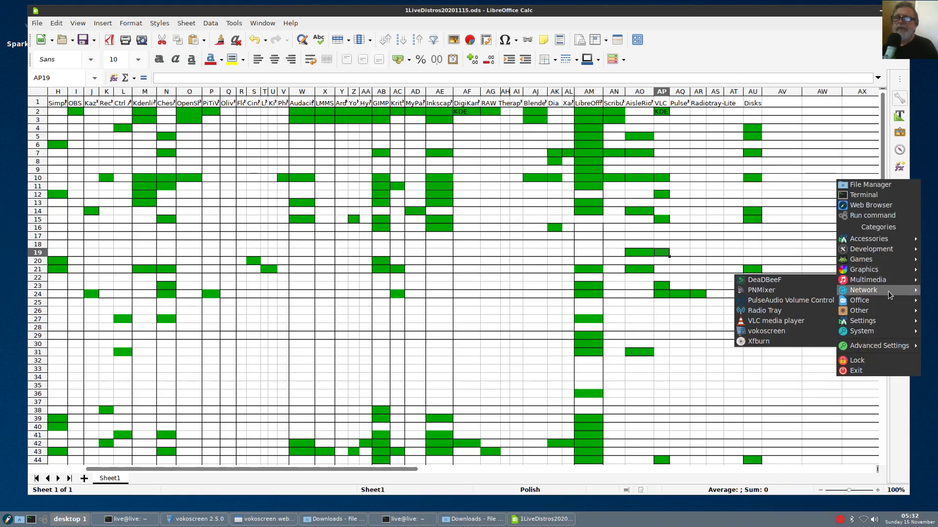
{"action": "mouse_move", "coordinate": [861, 314]}
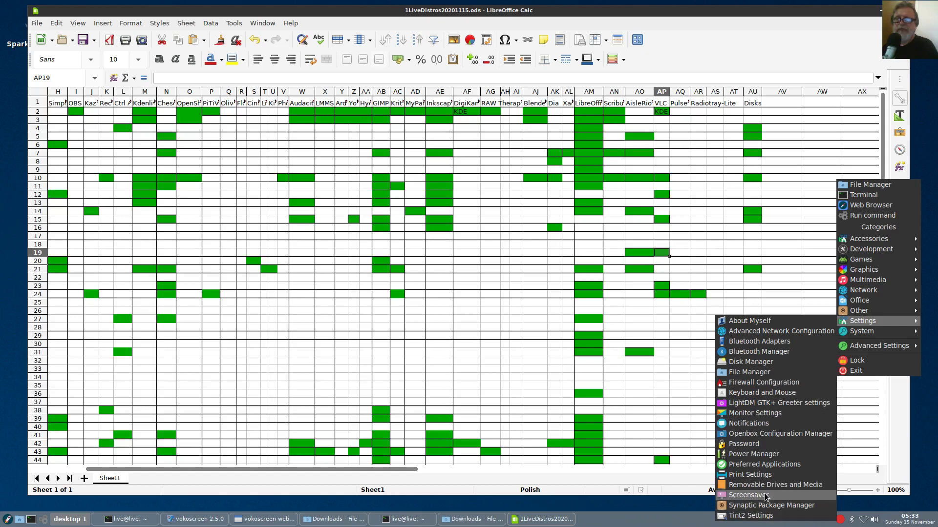
{"action": "mouse_move", "coordinate": [855, 332]}
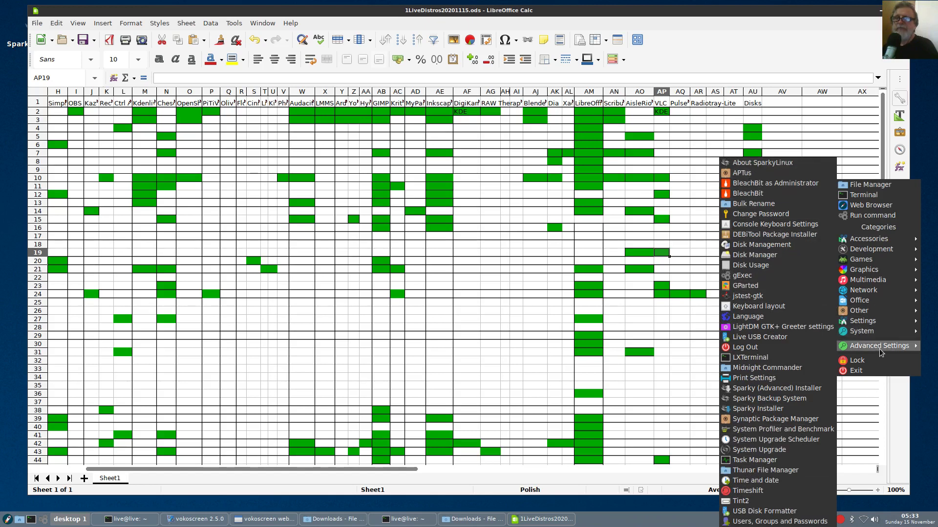
{"action": "mouse_move", "coordinate": [879, 347]}
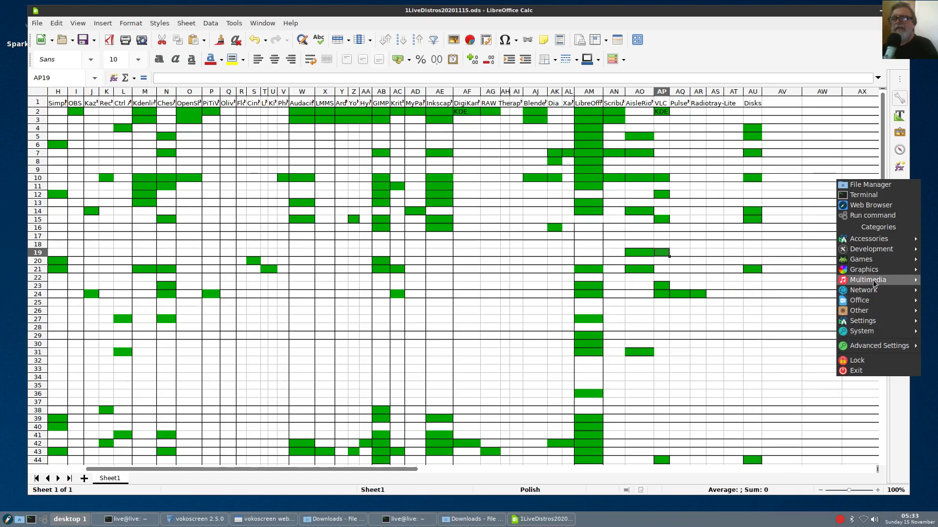
{"action": "left_click", "coordinate": [732, 19]}
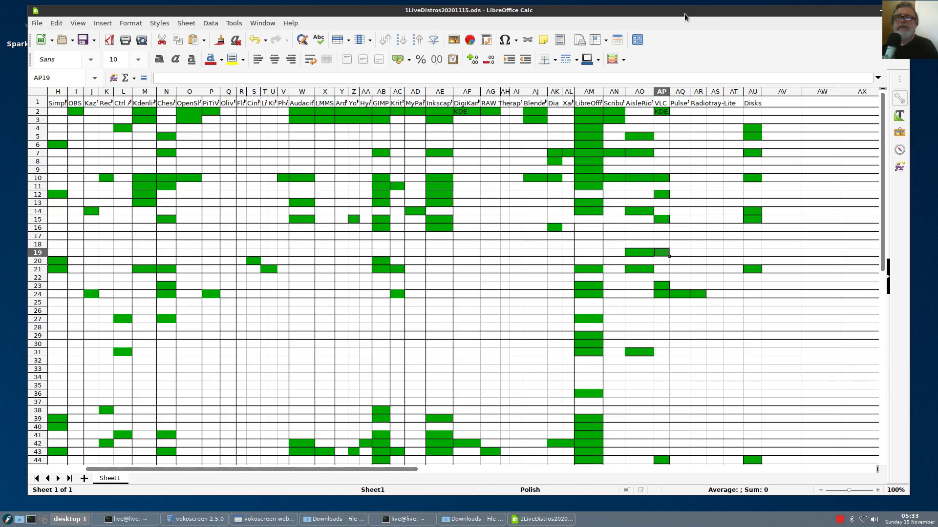
Close the 1LiveDistros20201115.ods spreadsheet and the duplicate Downloads file manager window
{"action": "left_click_drag", "start_coordinate": [686, 13], "coordinate": [758, 48]}
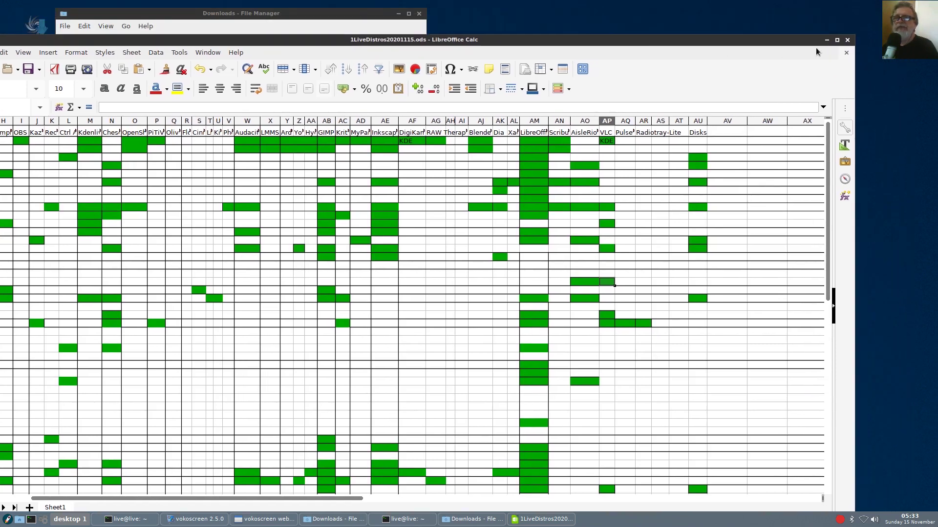
{"action": "left_click", "coordinate": [847, 41]}
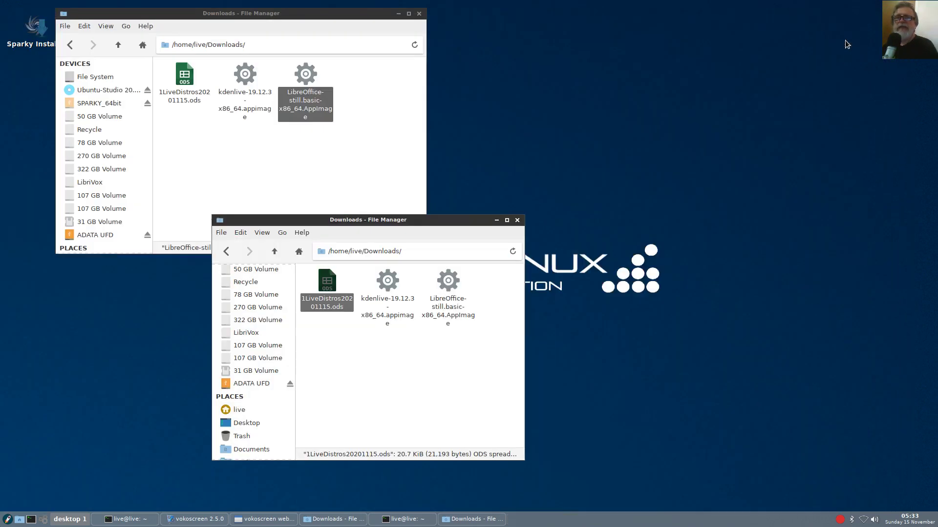
{"action": "left_click", "coordinate": [393, 152]}
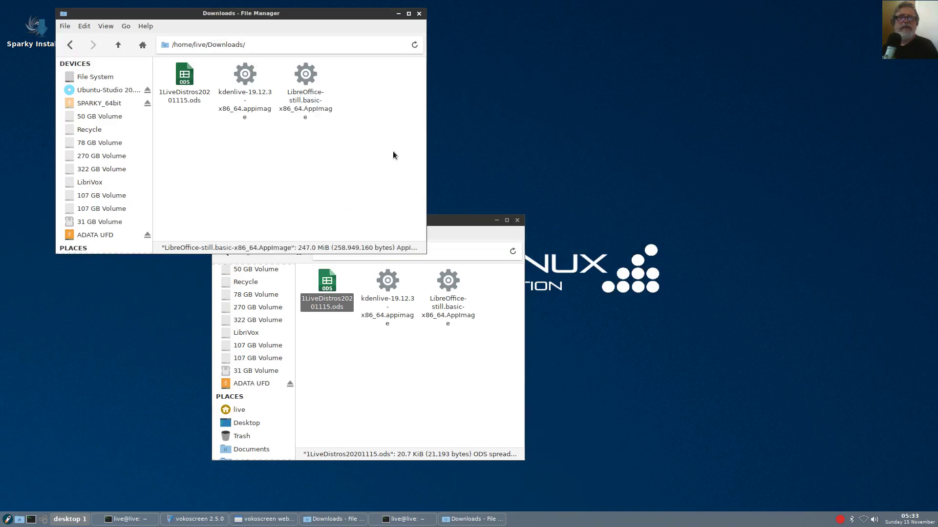
{"action": "left_click", "coordinate": [515, 224]}
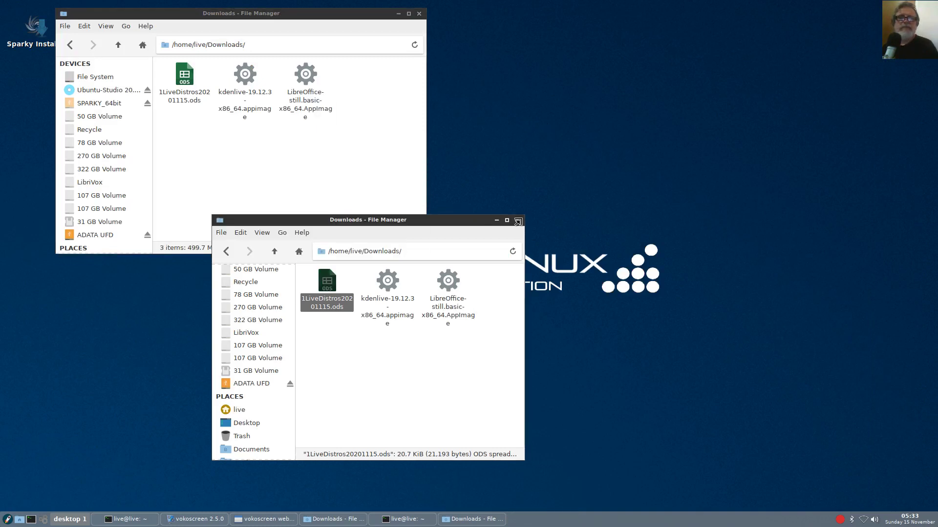
{"action": "left_click", "coordinate": [515, 222]}
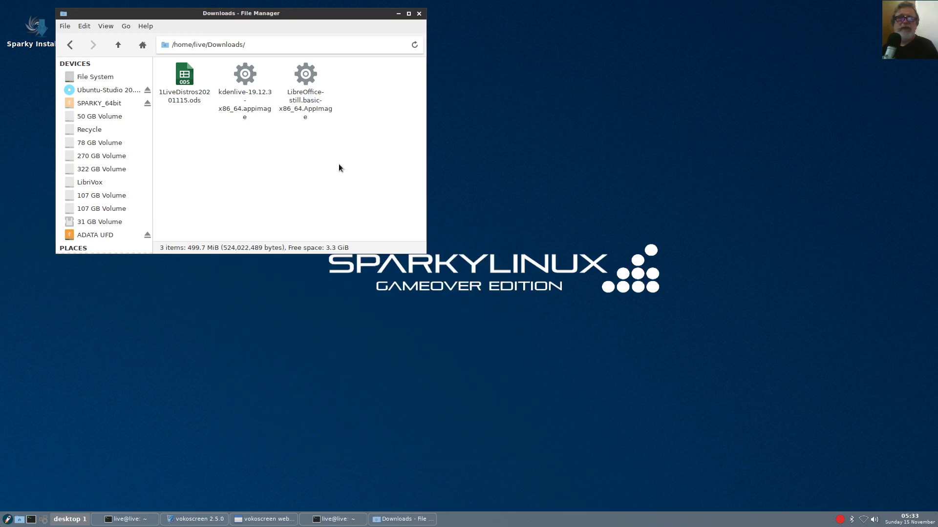
Reposition the remaining Downloads window and allow kdenlive-19.12.3-x86_64.appimage to run as a program in its permission properties
{"action": "left_click_drag", "start_coordinate": [315, 14], "coordinate": [683, 16]}
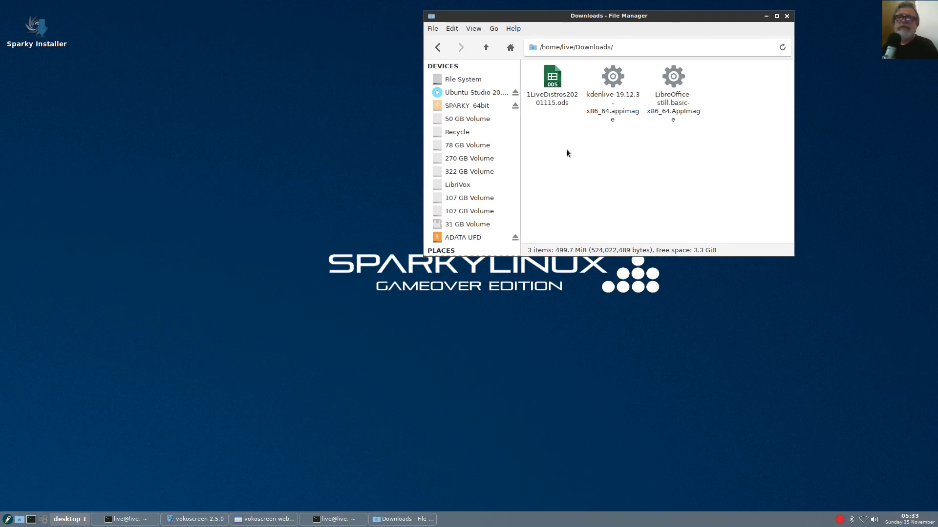
{"action": "right_click", "coordinate": [614, 82]}
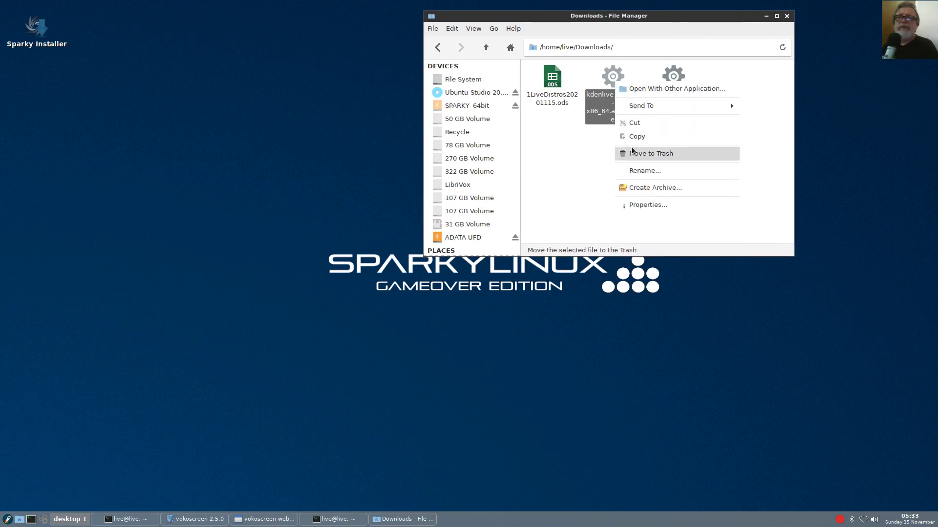
{"action": "left_click", "coordinate": [646, 206]}
{"action": "left_click", "coordinate": [603, 30]}
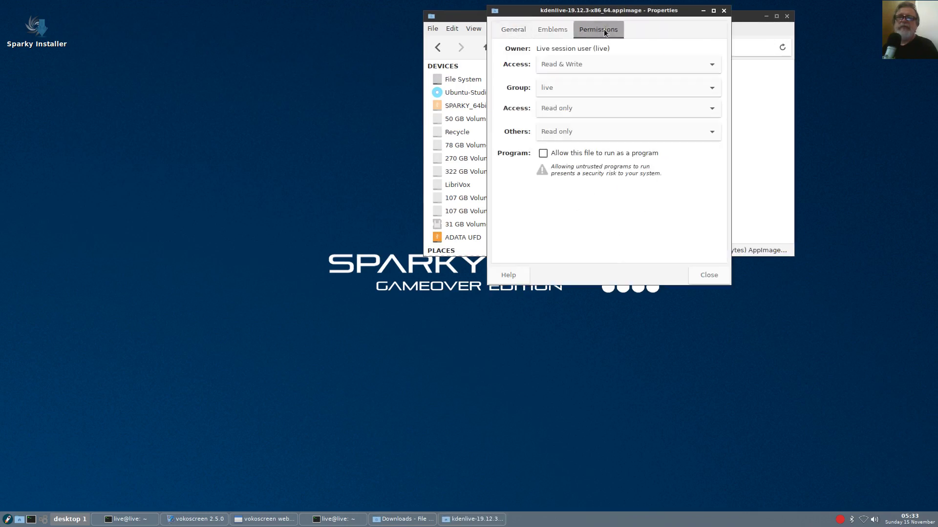
{"action": "left_click", "coordinate": [543, 153]}
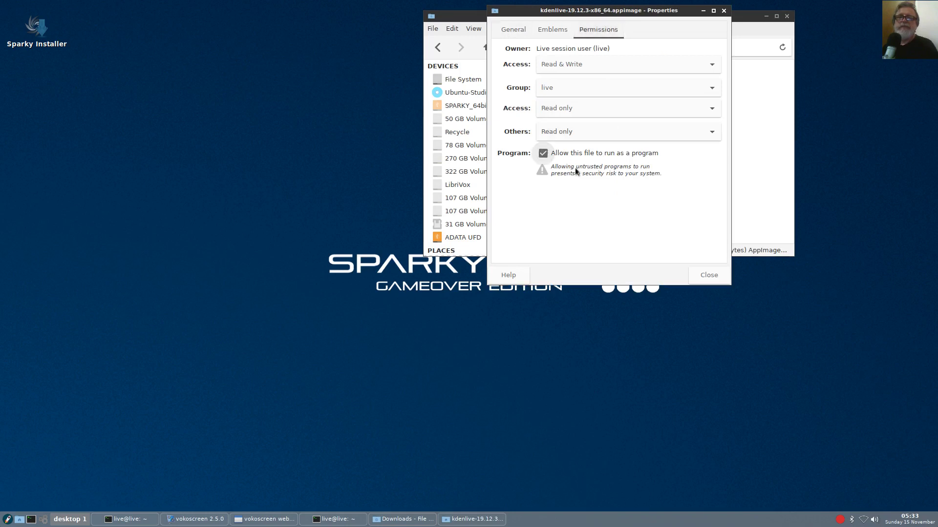
{"action": "left_click", "coordinate": [702, 275]}
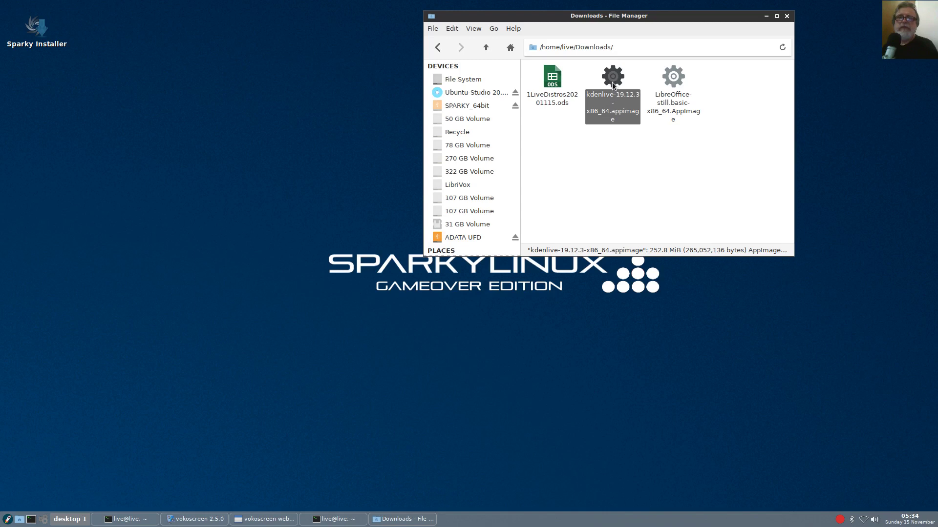
Run the LibreOffice-still.basic-x86_64.AppImage from Downloads to view its start window, and close it
{"action": "key", "text": "Right"}
{"action": "key", "text": "Return"}
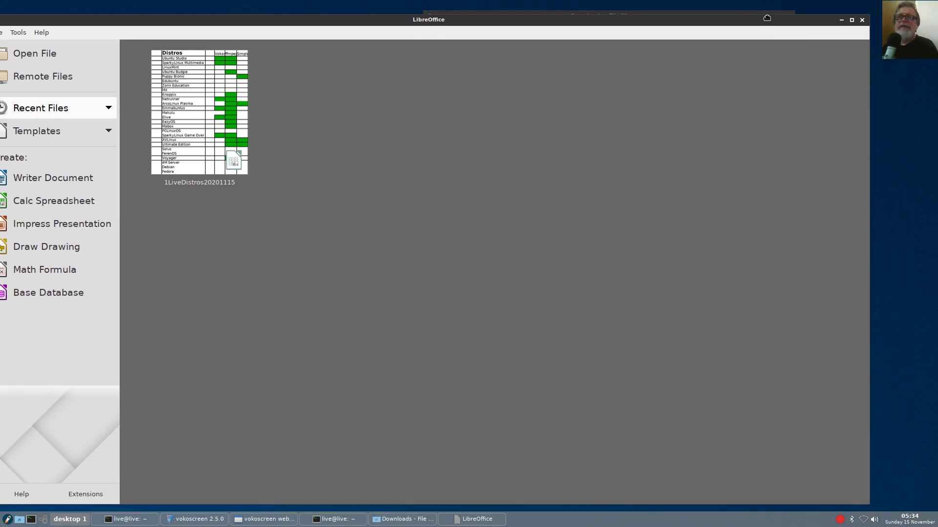
{"action": "left_click", "coordinate": [863, 20]}
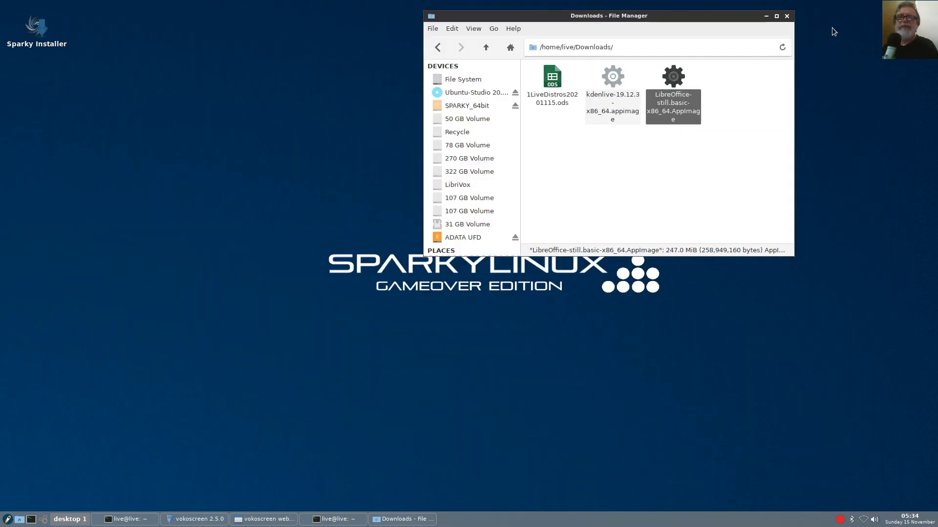
Test-run kdenlive-19.12.3-x86_64.appimage from Downloads, and close both the Kdenlive window and the file manager
{"action": "left_click", "coordinate": [670, 143]}
{"action": "left_click", "coordinate": [622, 80]}
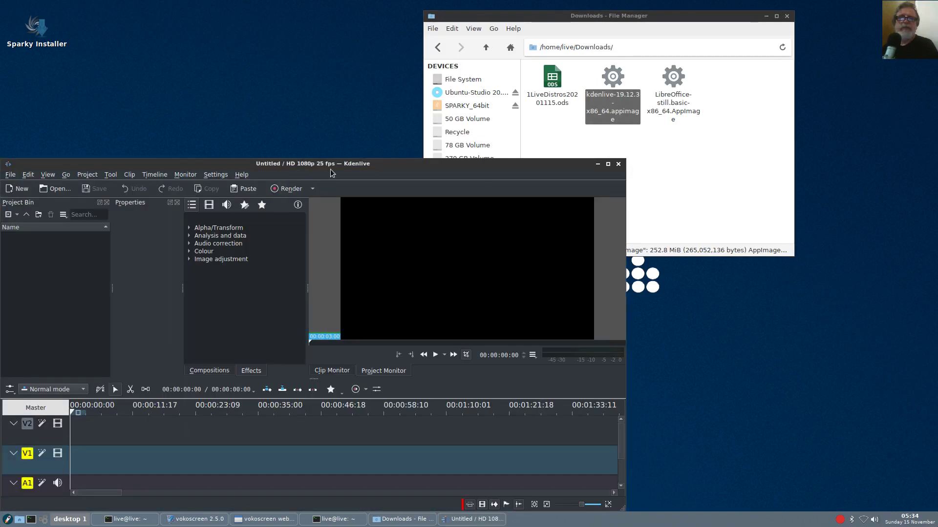
{"action": "left_click_drag", "start_coordinate": [330, 172], "coordinate": [503, 94]}
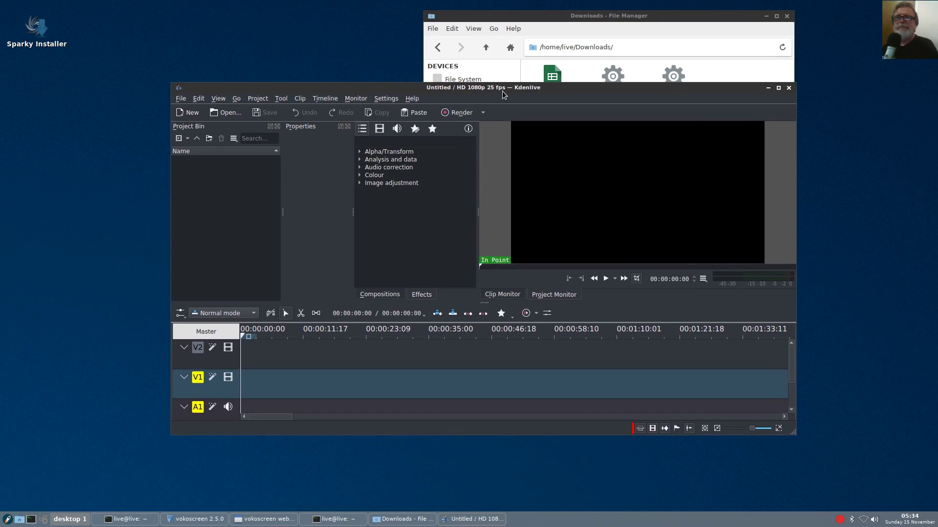
{"action": "left_click", "coordinate": [790, 91]}
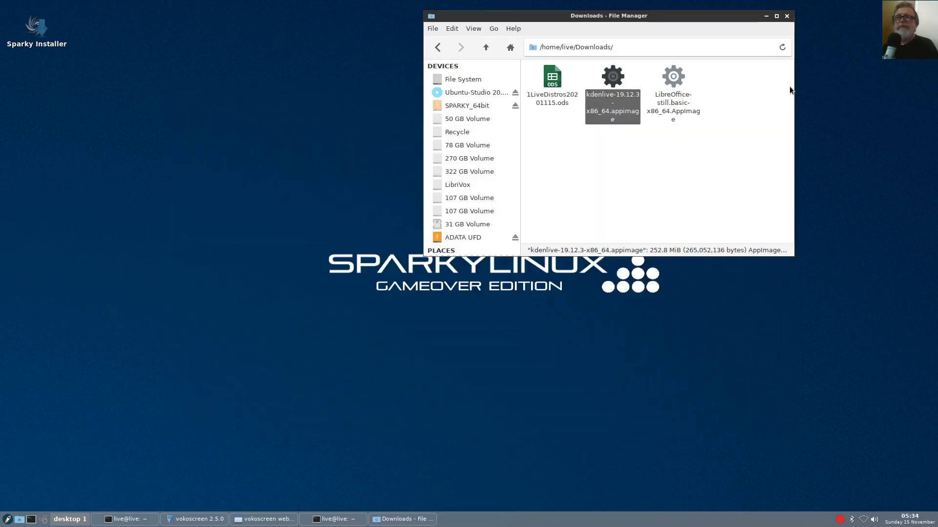
{"action": "left_click", "coordinate": [787, 17]}
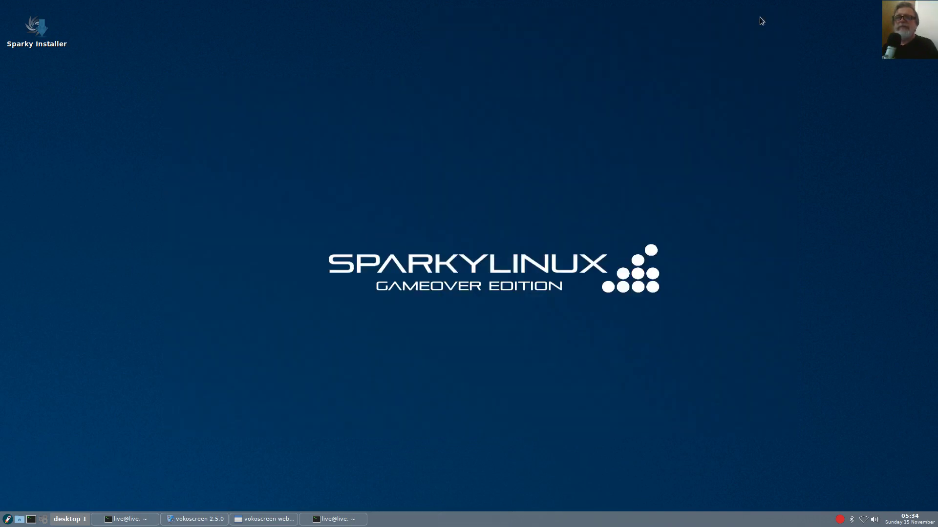
Review the full list of programs in the desktop's Games category and launch 0 A.D
{"action": "right_click", "coordinate": [497, 28]}
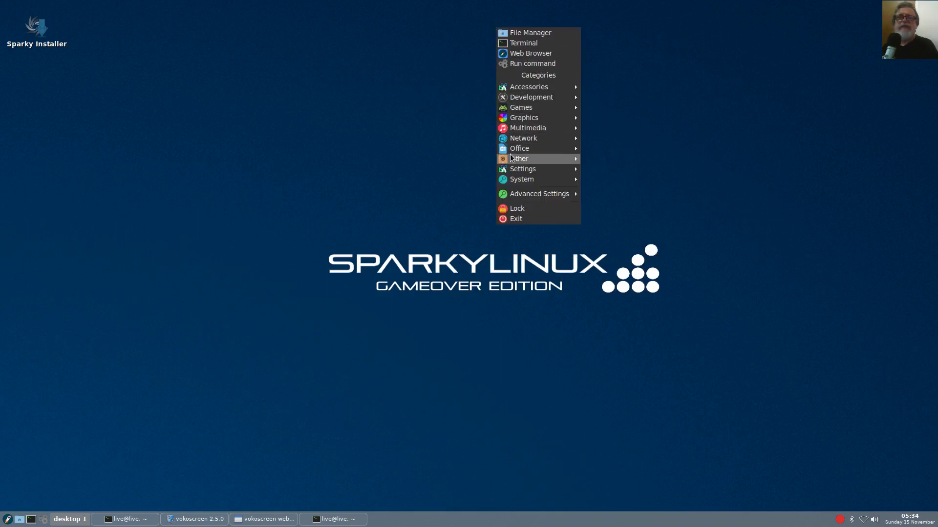
{"action": "mouse_move", "coordinate": [517, 195]}
{"action": "mouse_move", "coordinate": [548, 119]}
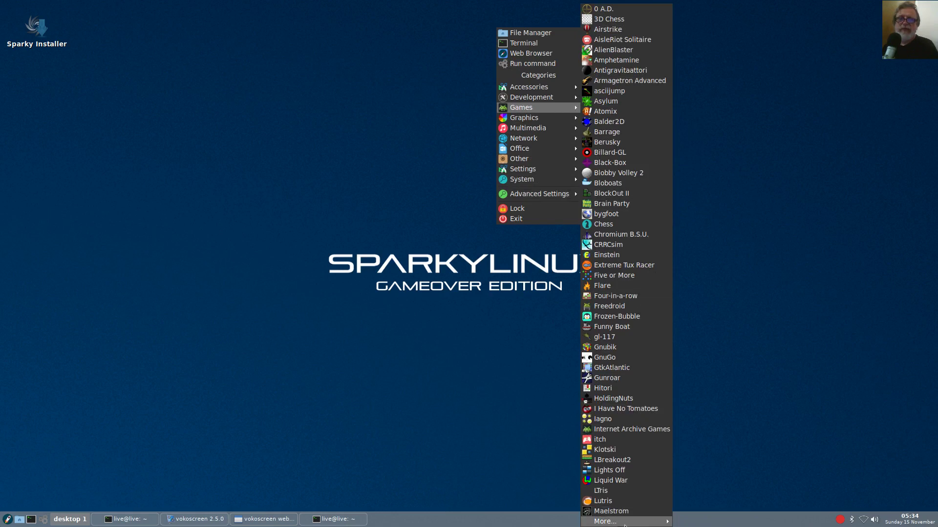
{"action": "mouse_move", "coordinate": [670, 524]}
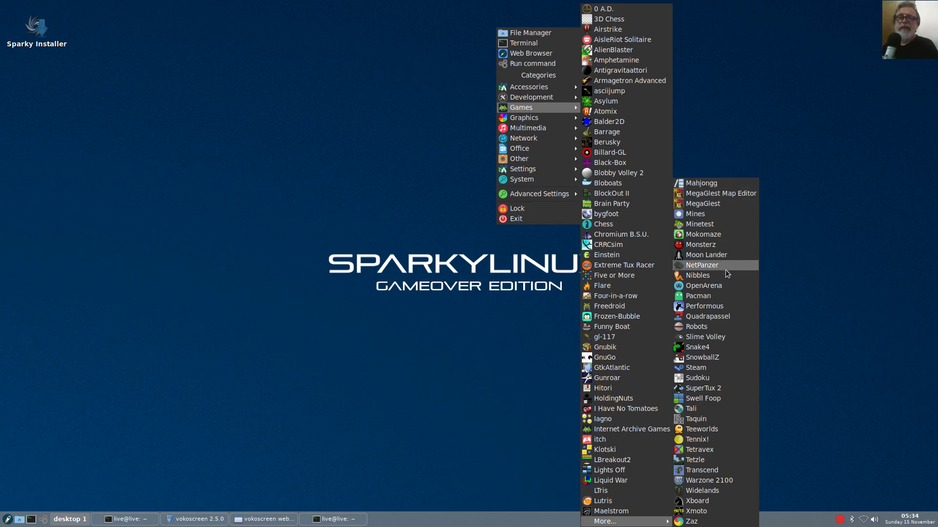
{"action": "left_click", "coordinate": [605, 9]}
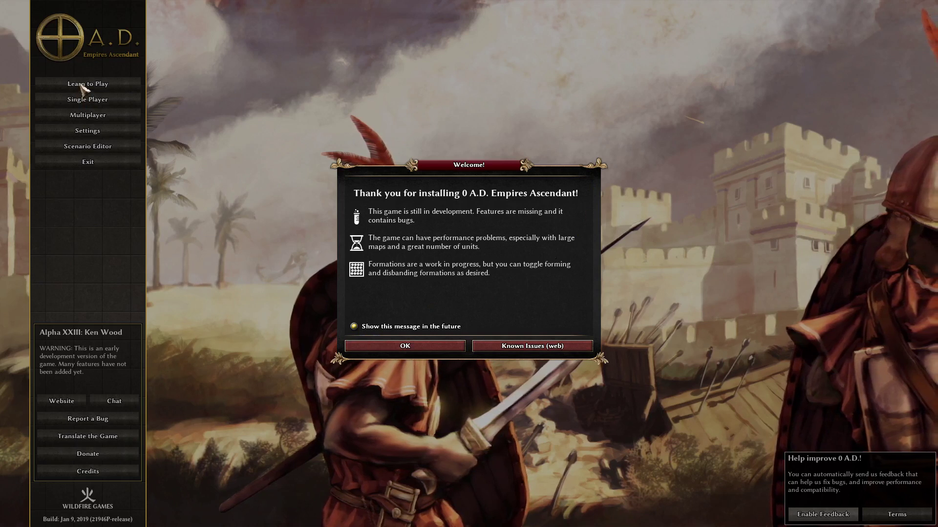
Dismiss the 0 A.D. welcome message and look through the game's Learn to Play options
{"action": "left_click", "coordinate": [386, 347]}
{"action": "left_click", "coordinate": [109, 89]}
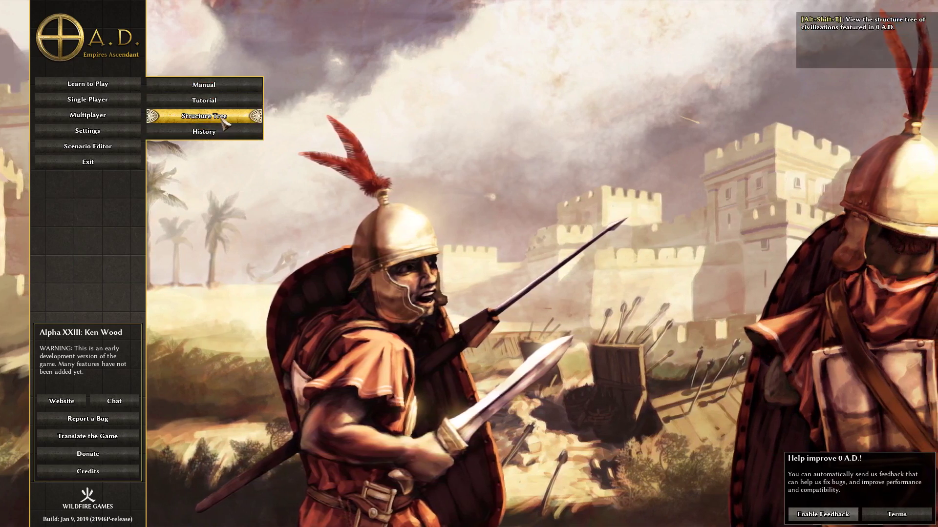
{"action": "left_click", "coordinate": [302, 124]}
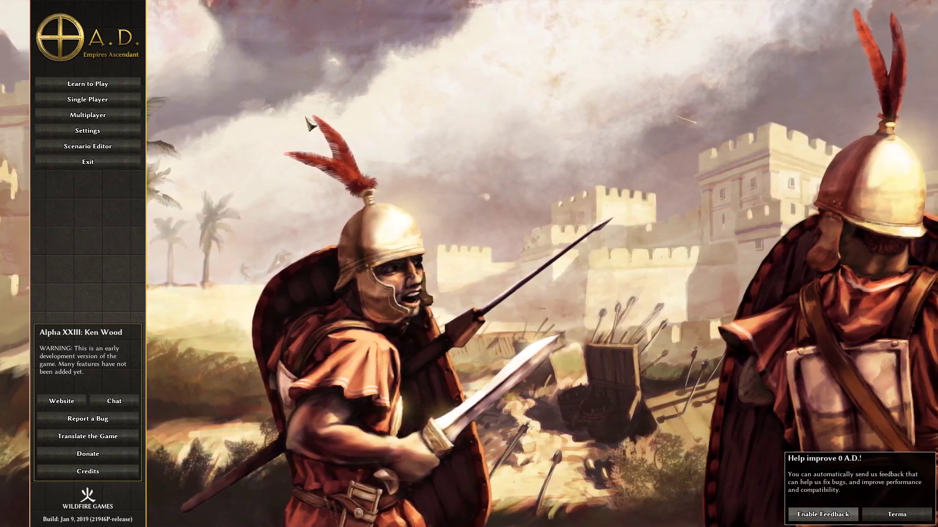
Exit 0 A.D. and confirm quitting to return to the desktop
{"action": "left_click", "coordinate": [100, 172]}
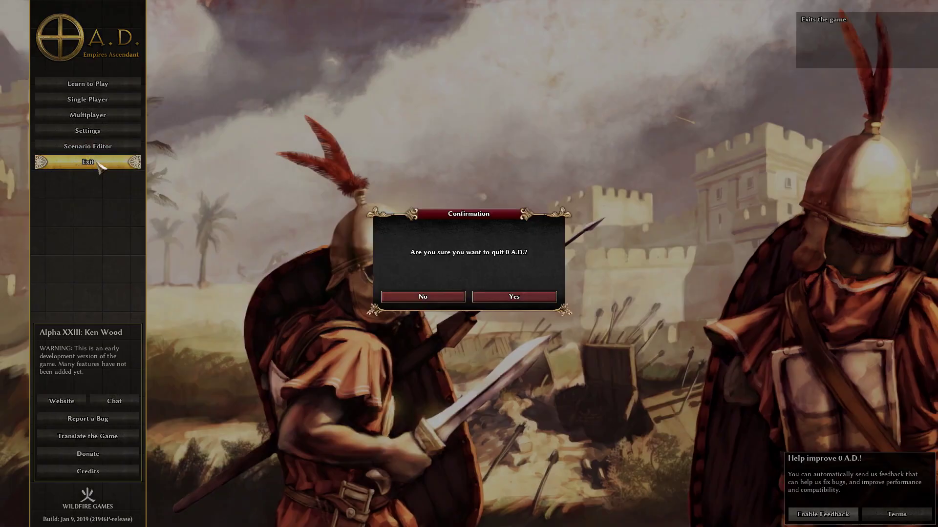
{"action": "left_click", "coordinate": [500, 298]}
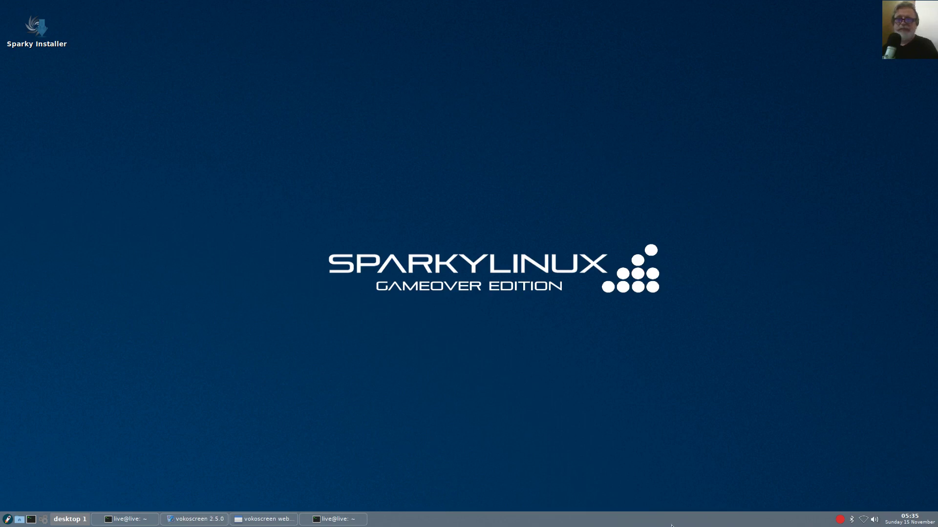
Open the recording controls of vokoscreen
{"action": "right_click", "coordinate": [840, 522]}
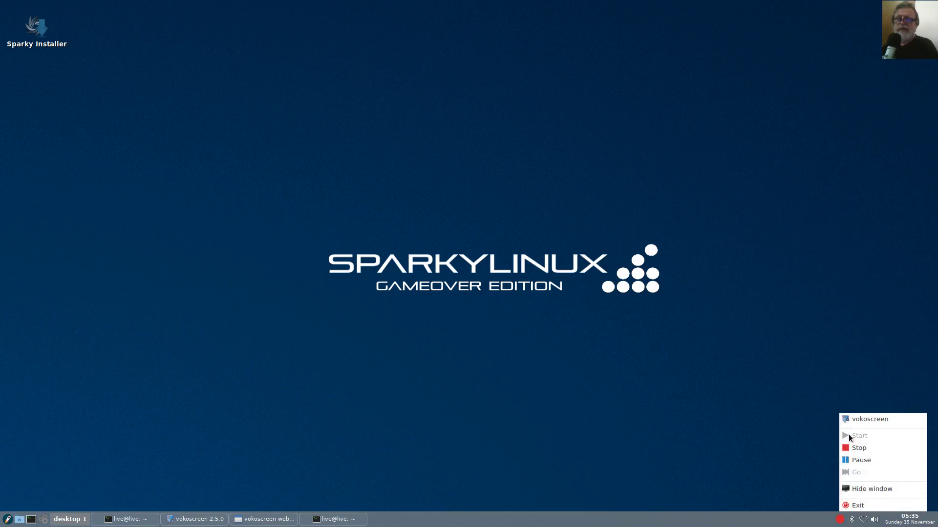